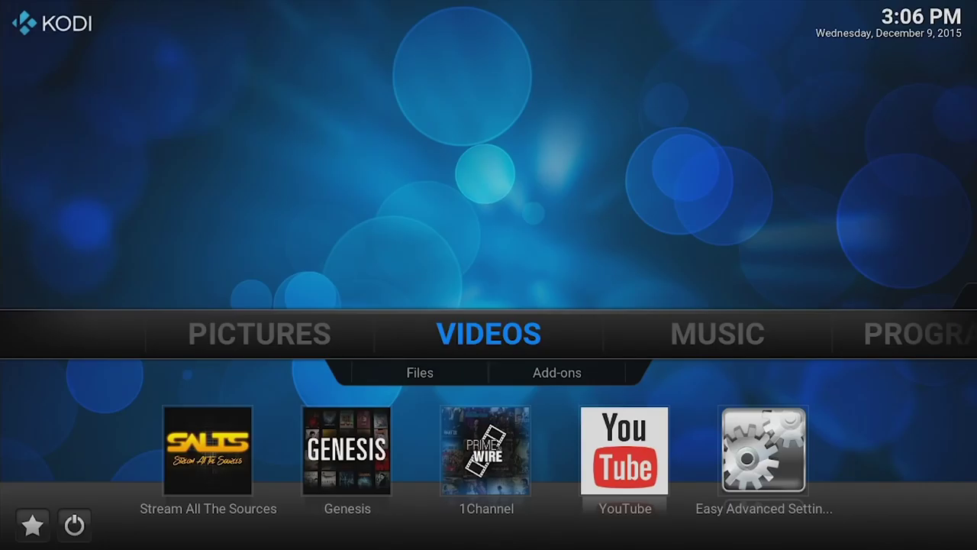
- Open the list of popular TV shows in the Stream All The Sources add-on
left_click(246, 448)
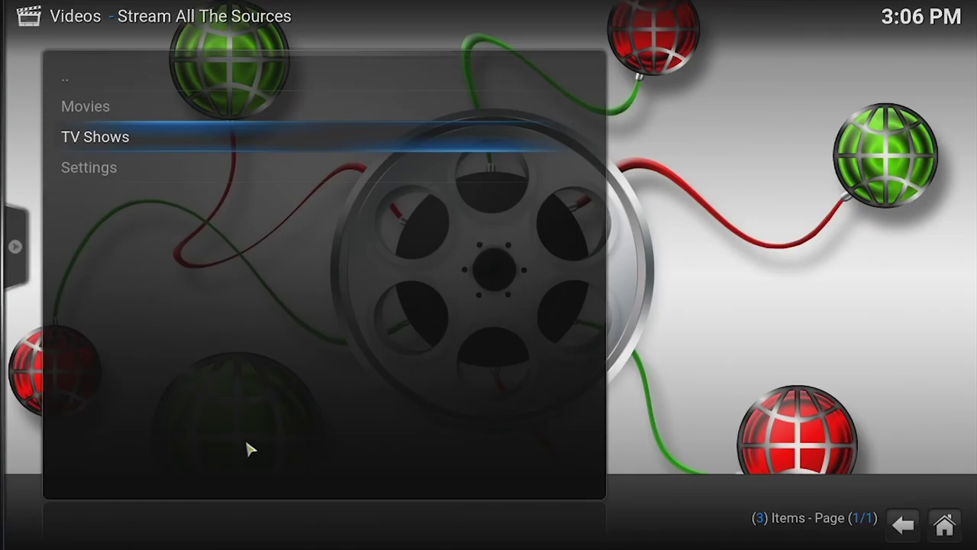
left_click(134, 150)
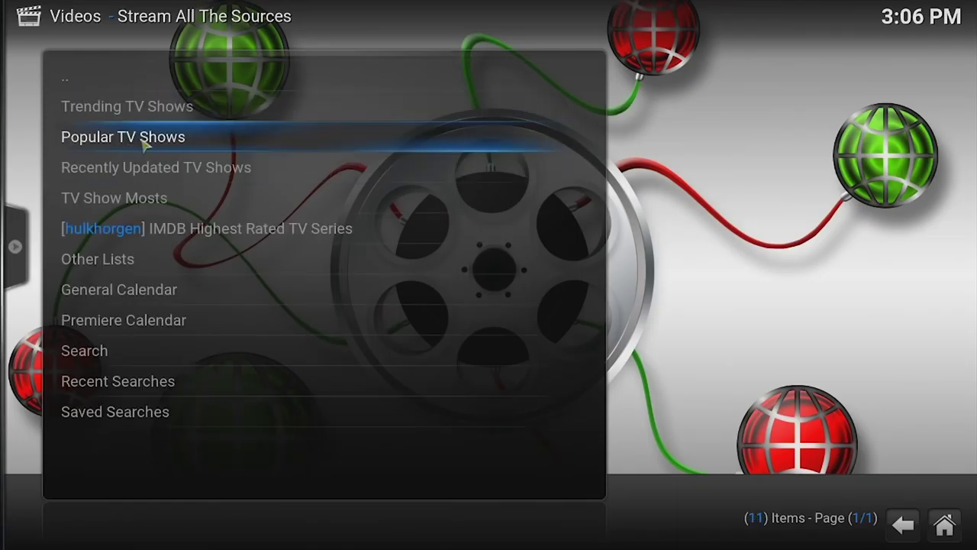
left_click(143, 146)
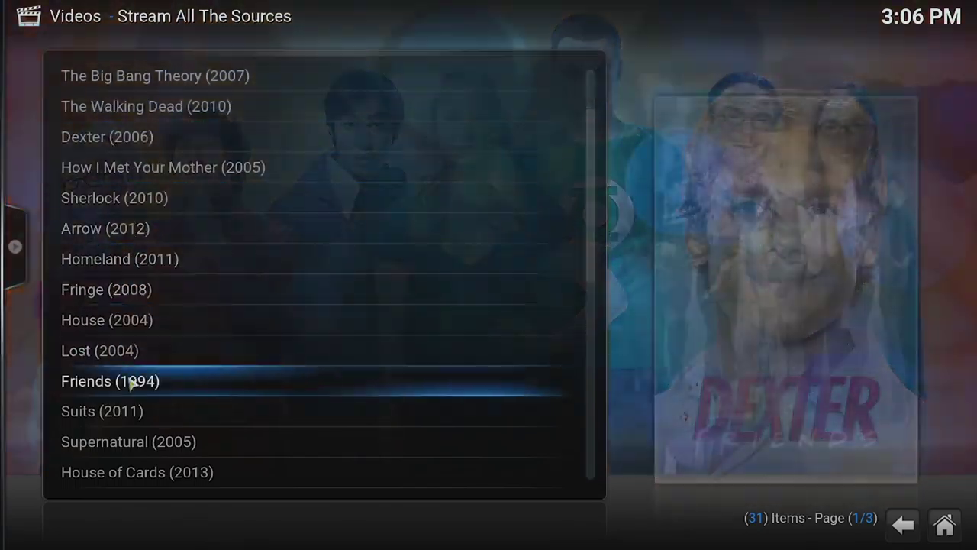
- Open the stream choices for Supernatural (2005) season 11, episode 11x1 Out of the Darkness, Into the Fire
left_click(135, 443)
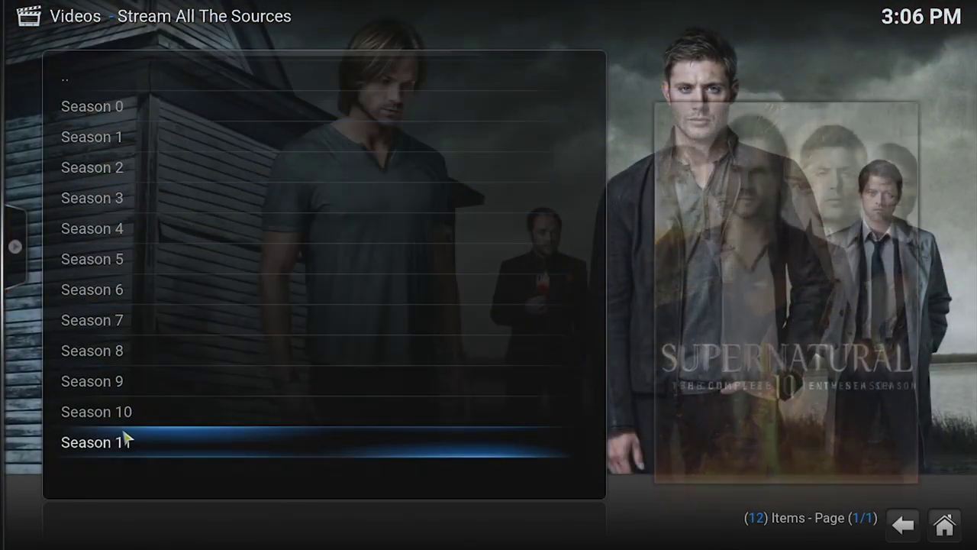
left_click(125, 441)
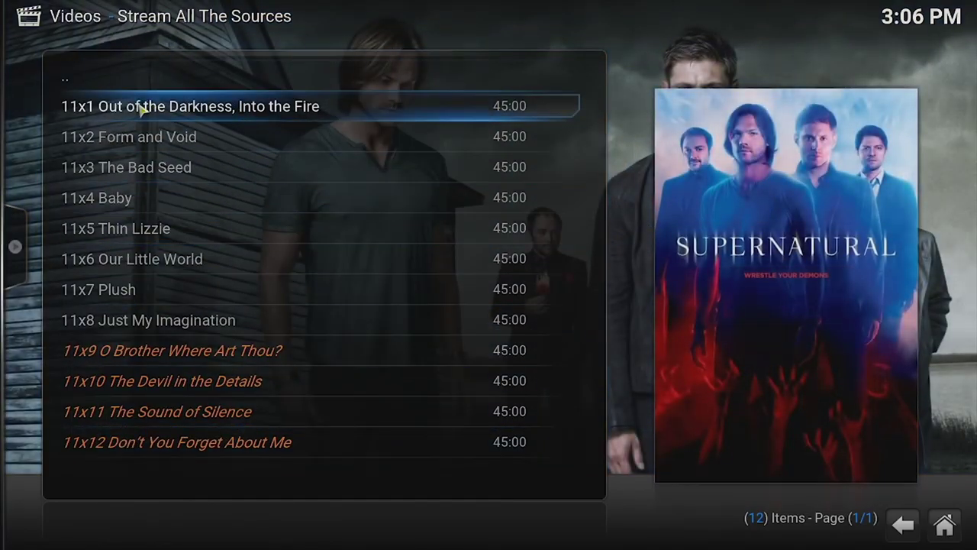
left_click(141, 109)
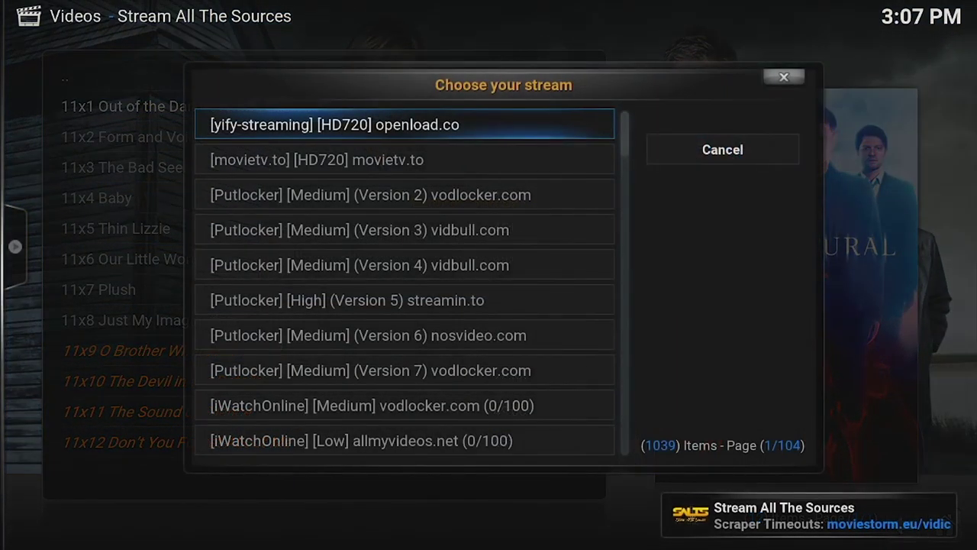
left_click_drag(631, 146, 619, 125)
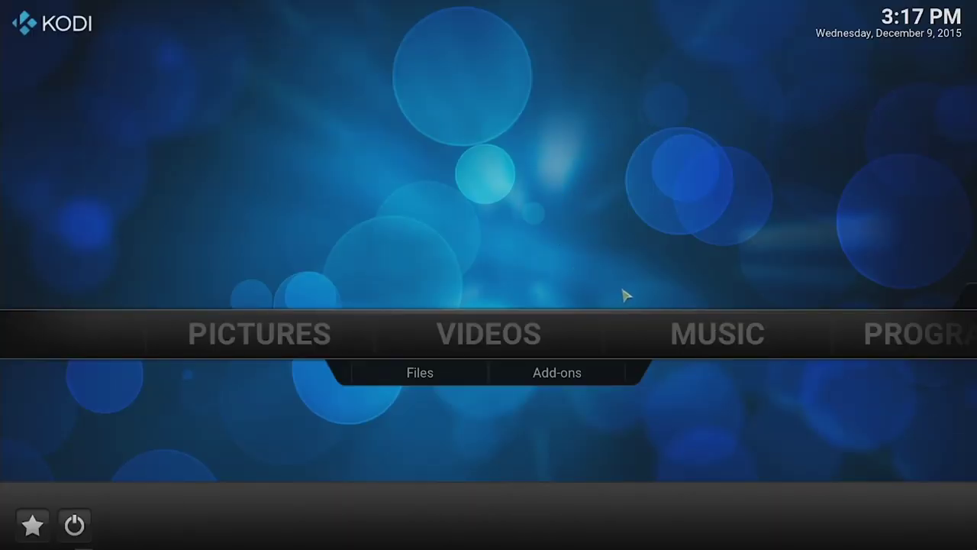
- Open the system settings from the home screen
key("Right")
key("Right")
key("Right")
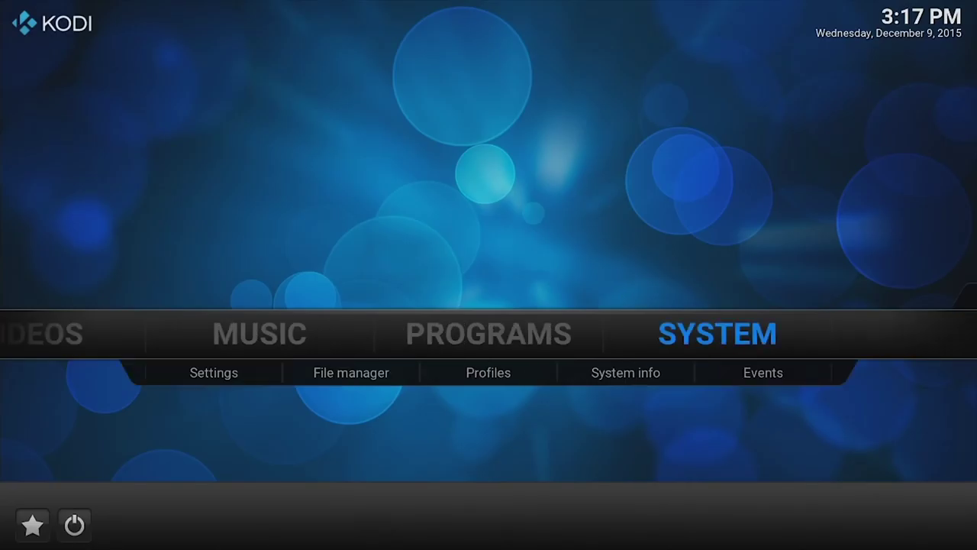
key("Down")
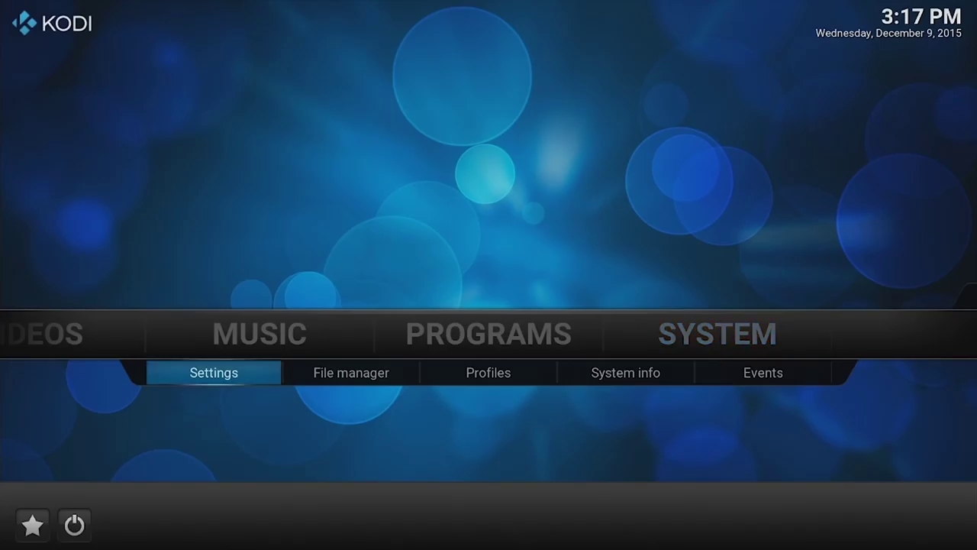
key("Return")
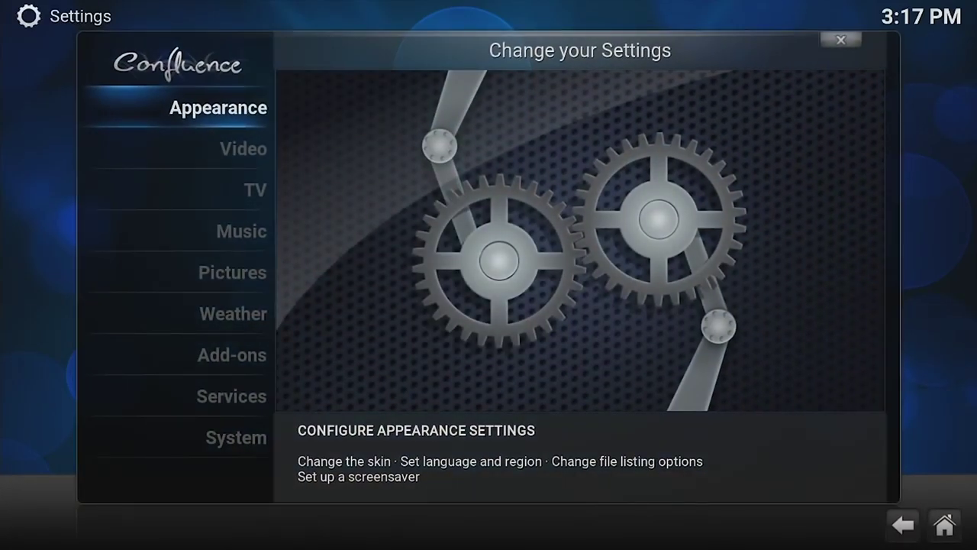
- Open the Add-ons section of the settings
key("Down")
key("Down")
key("Down")
key("Down")
key("Down")
key("Down")
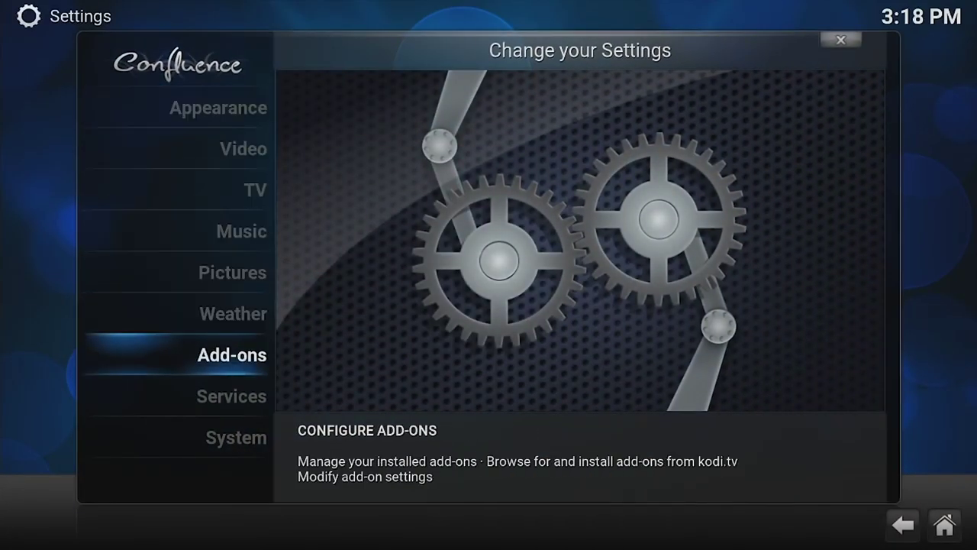
key("Return")
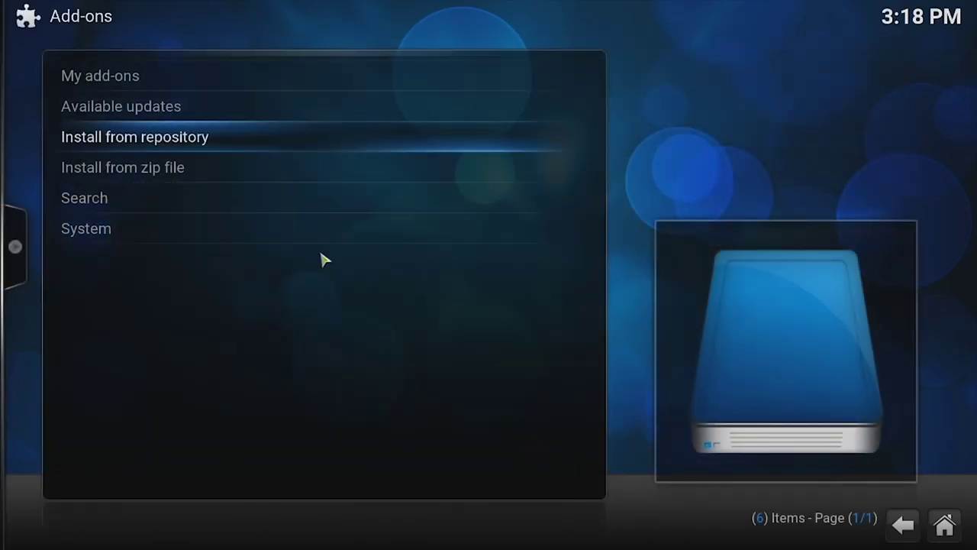
- Open the list of add-on dependencies within the System add-ons
key("Down")
key("Down")
key("Down")
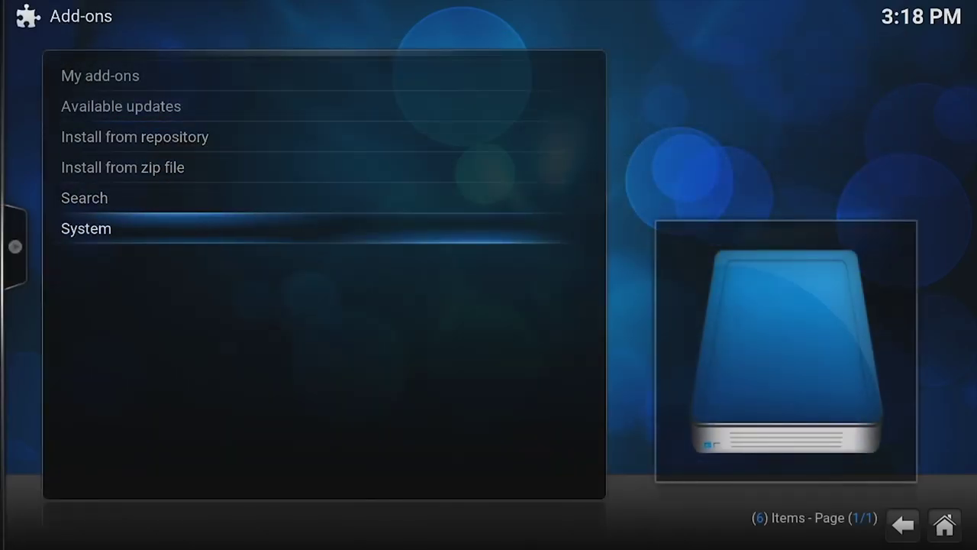
key("Return")
key("Down")
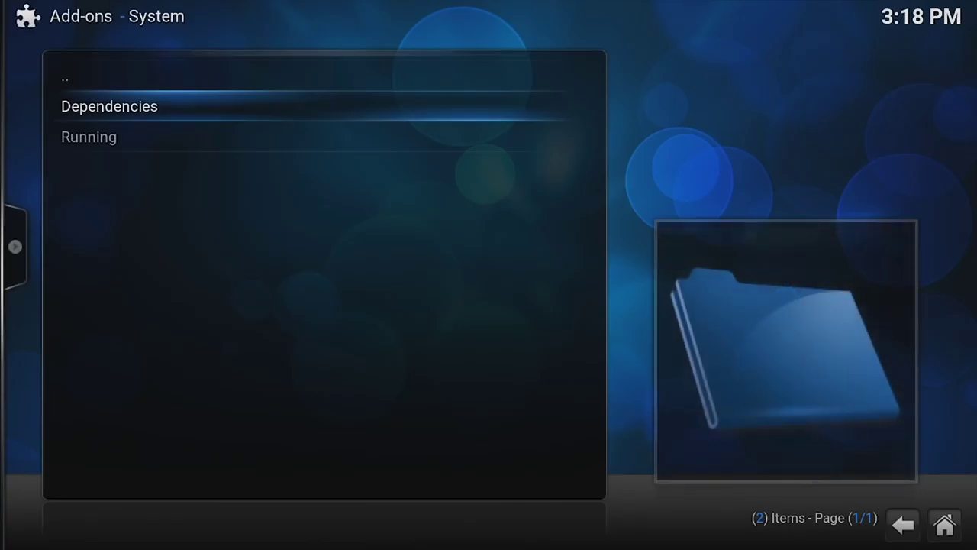
key("Return")
- Find URLResolver among the dependencies and open its add-on information
key("Down")
key("Down")
key("Down")
key("Down")
key("Down")
key("Down")
key("Down")
key("Down")
key("Down")
key("Down")
key("Down")
key("Down")
key("Down")
key("Down")
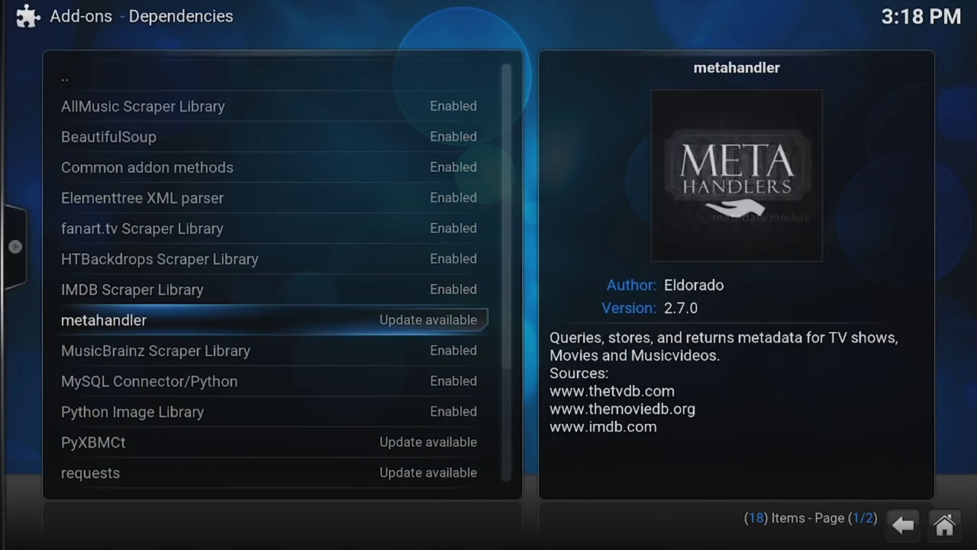
key("Down")
key("Down")
key("Down")
key("Down")
key("Down")
key("Down")
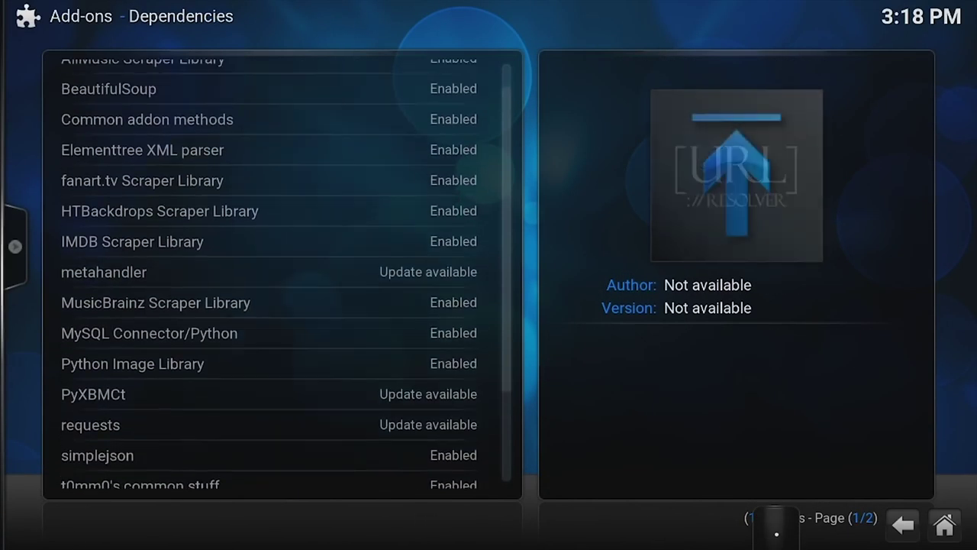
key("Up")
key("Up")
key("Down")
key("Up")
key("Return")
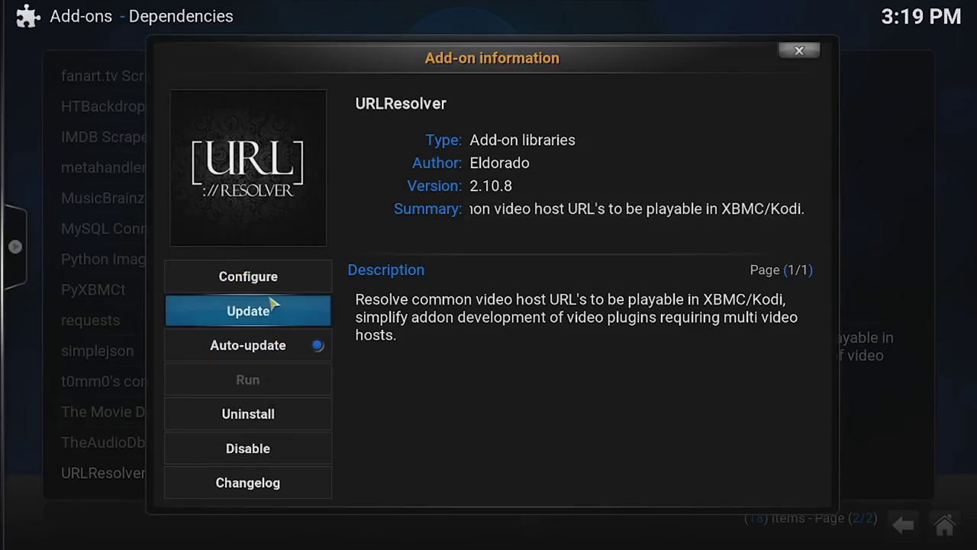
- Open the configuration settings of the URLResolver add-on
key("Up")
key("Up")
key("Up")
key("Up")
key("Up")
key("Up")
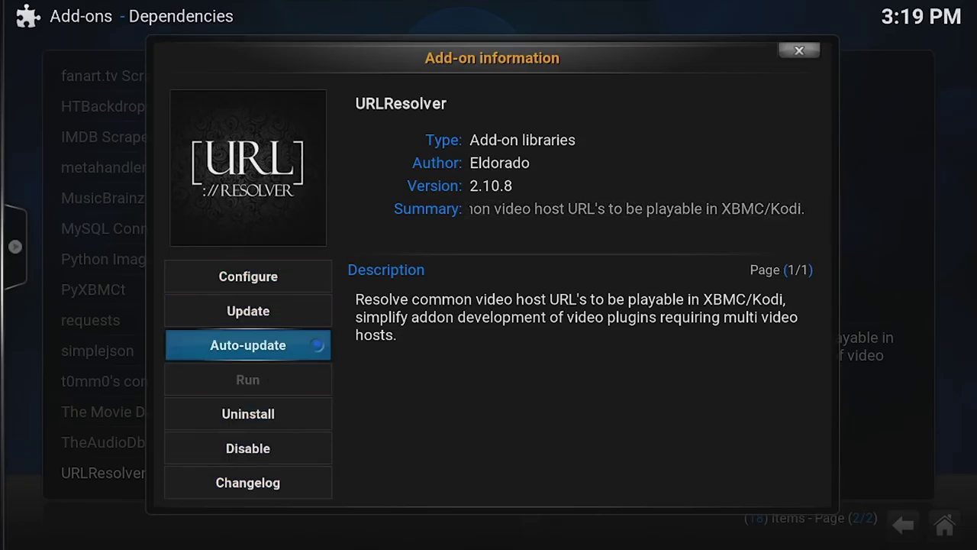
key("Return")
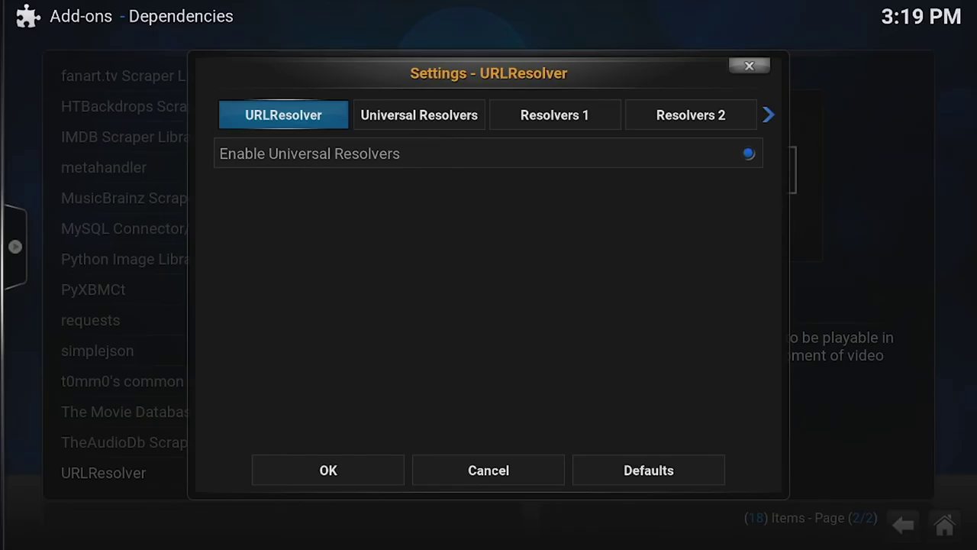
- Look through the URLResolver settings categories and bring up the Universal Resolvers settings
key("Right")
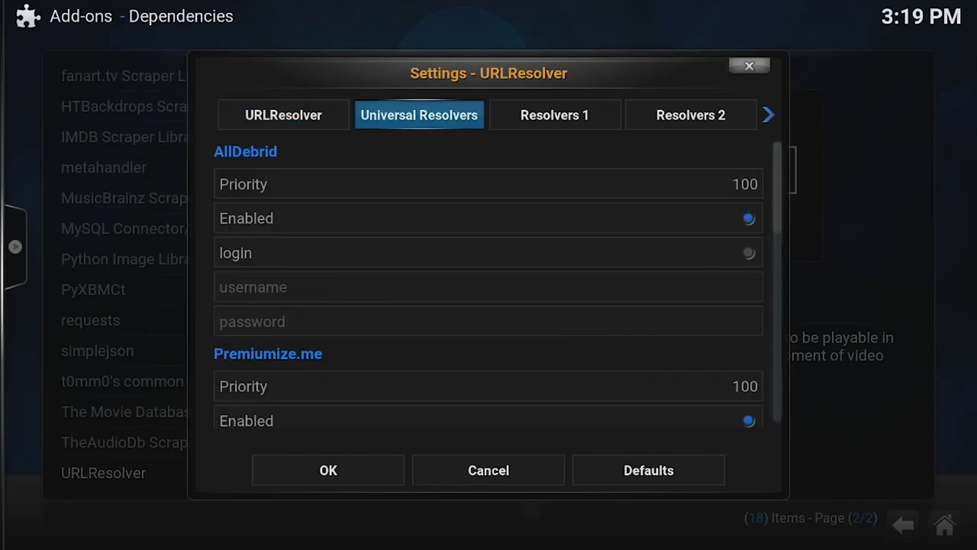
key("Left")
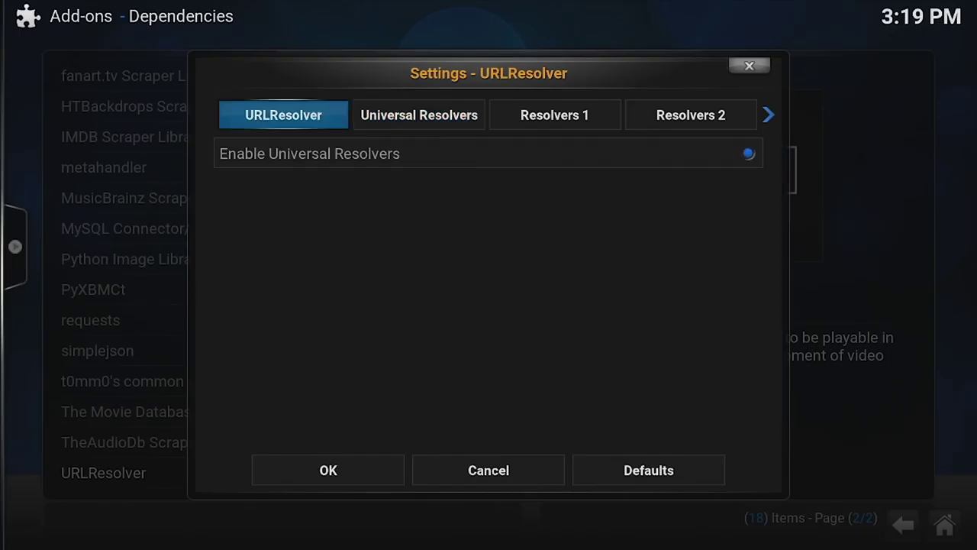
key("Right")
key("Right")
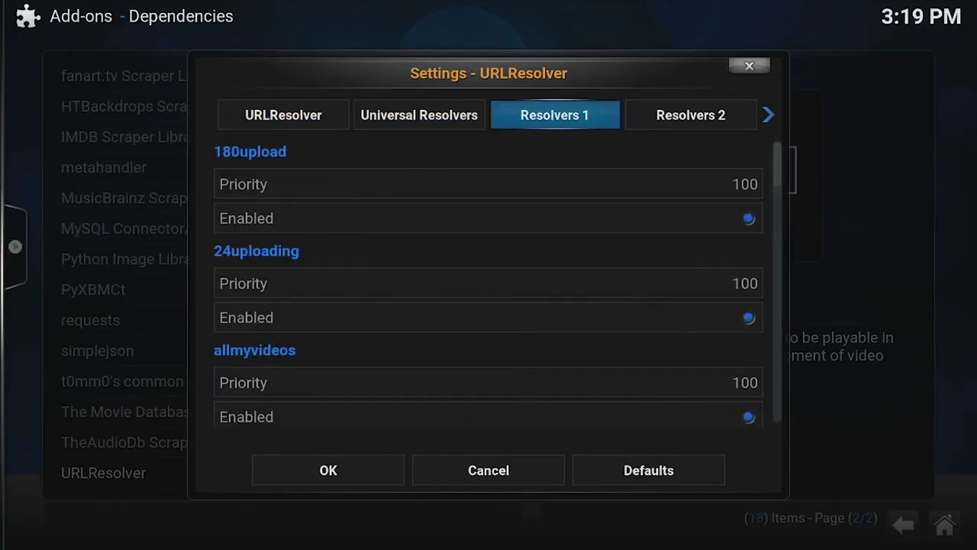
key("Right")
key("Left")
key("Left")
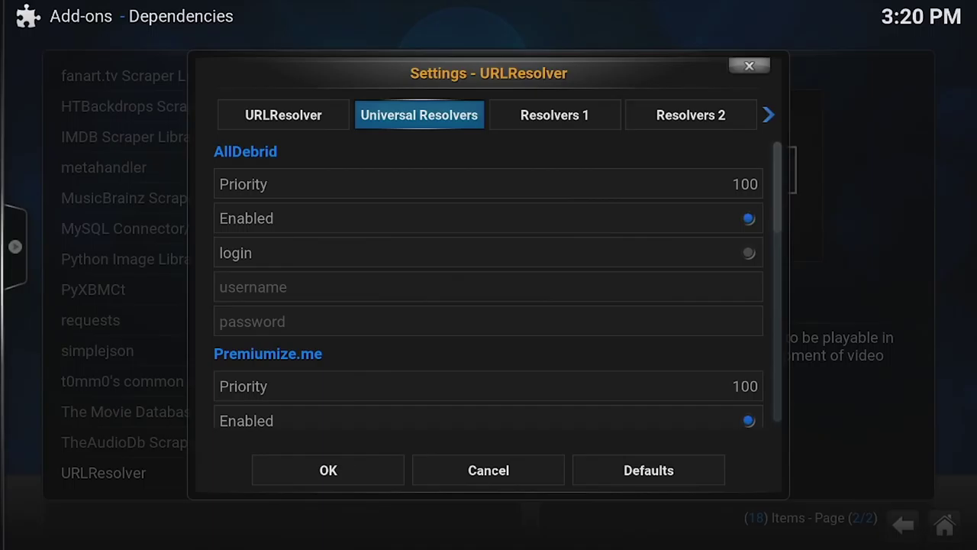
- Enable the "I have a Real Debrid Account" option for Real-Debrid in the Universal Resolvers settings
key("Down")
key("Down")
key("Down")
key("Down")
key("Down")
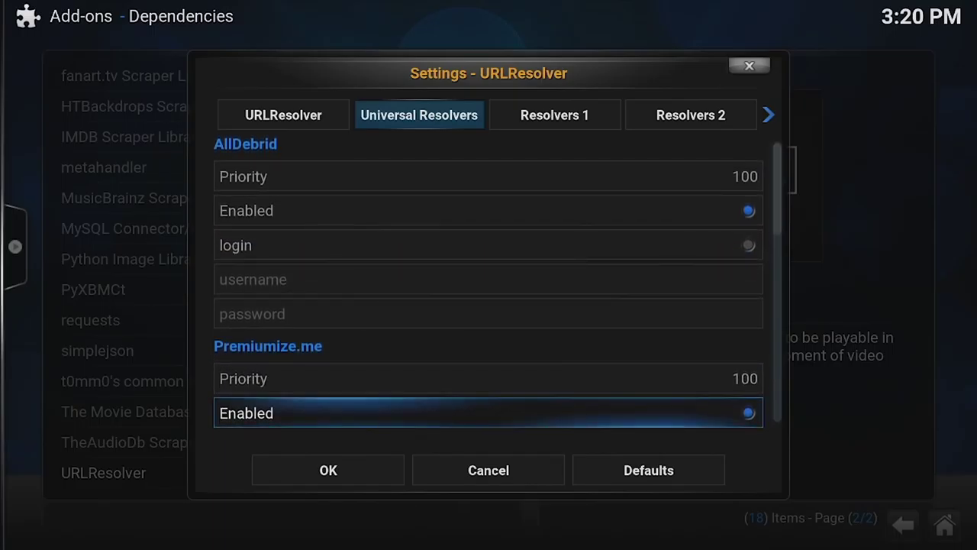
key("Up")
key("Down")
key("Down")
key("Down")
key("Down")
key("Down")
key("Down")
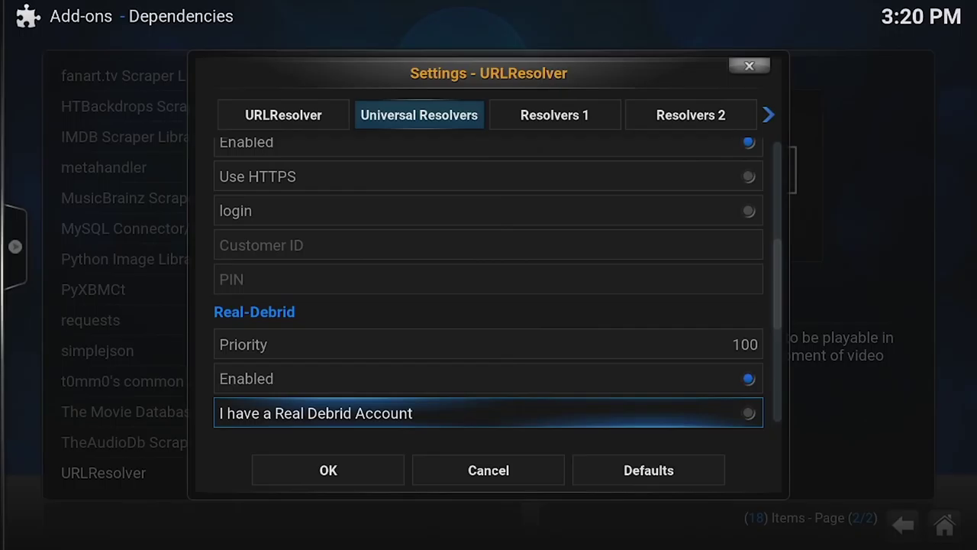
key("Return")
- Set the Real-Debrid priority to 90
key("Up")
key("Up")
key("Return")
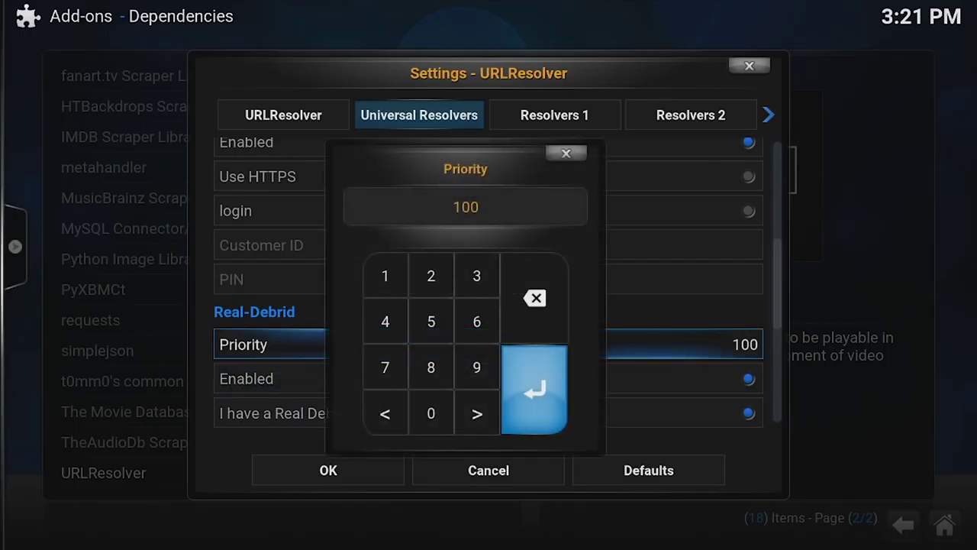
key("BackSpace")
key("BackSpace")
key("BackSpace")
type("90")
key("Return")
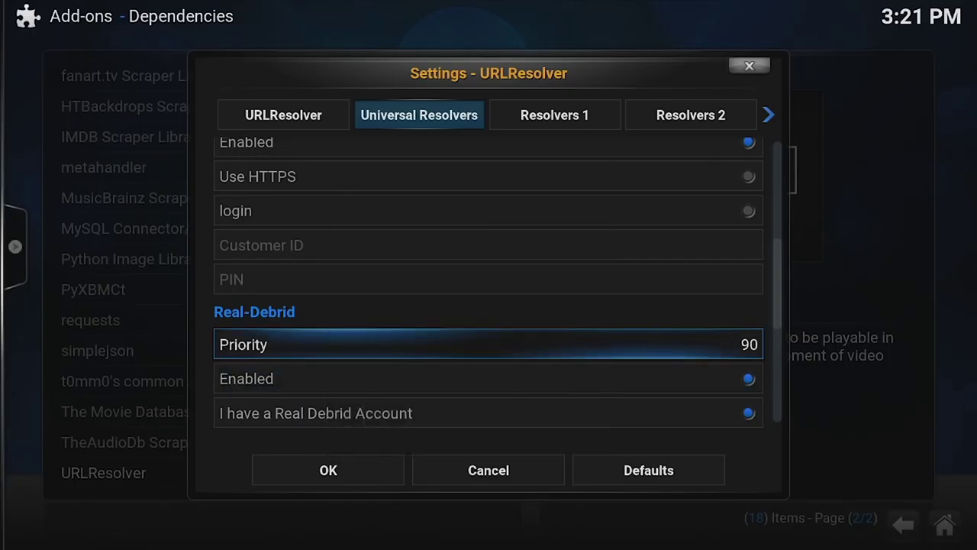
- Close the URLResolver settings and add-on information, and leave the dependencies list
key("Down")
key("Down")
key("Down")
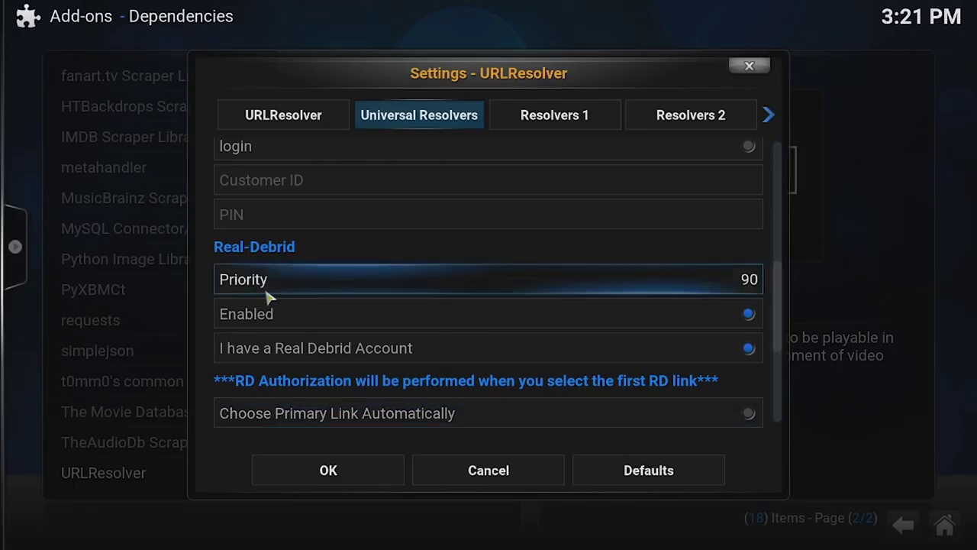
key("Escape")
left_click(799, 51)
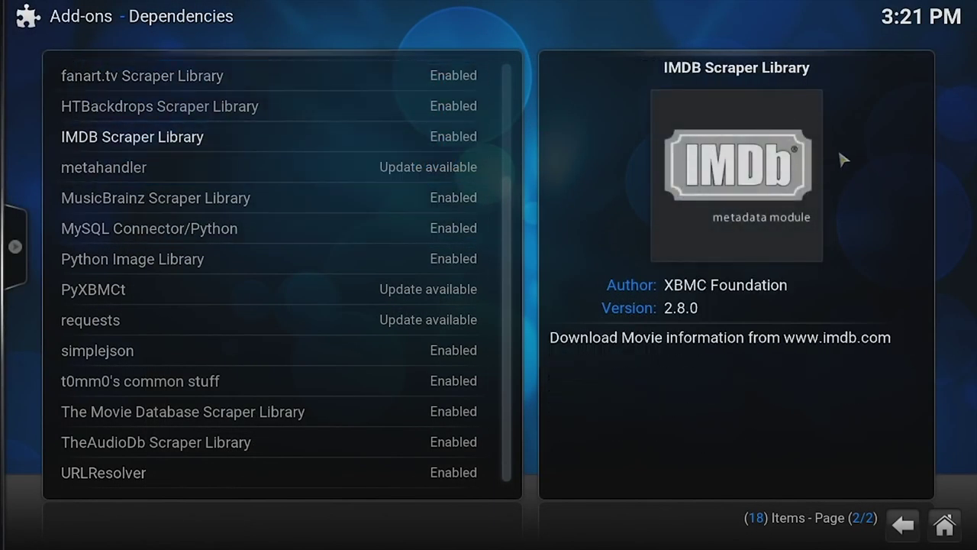
key("Escape")
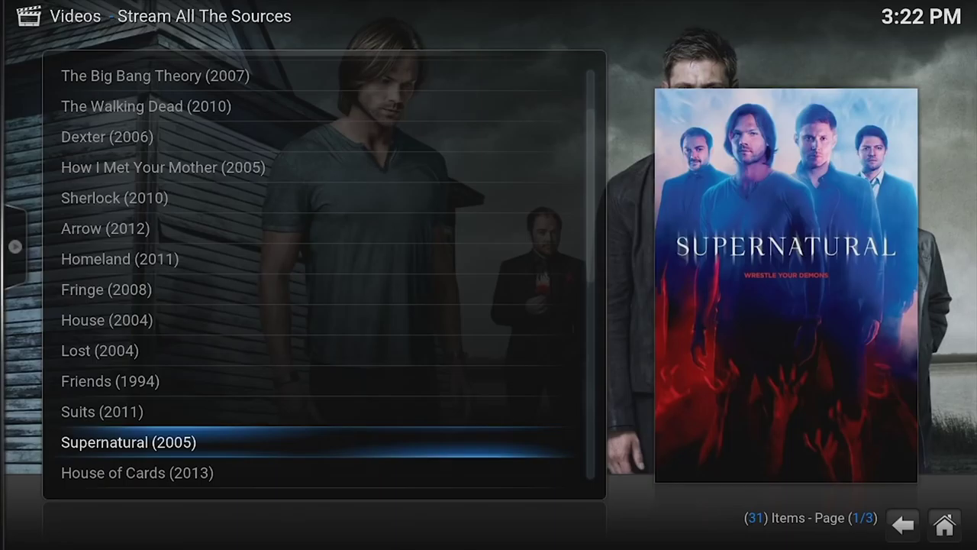
- Retrieve the sources again for Supernatural (2005) season 11, episode 11x1 Out of the Darkness, Into the Fire
key("Return")
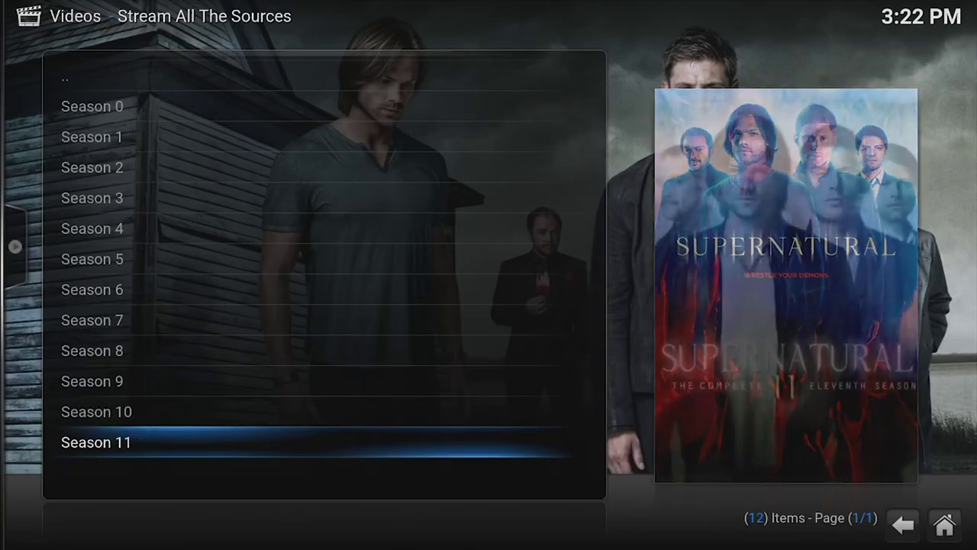
key("Return")
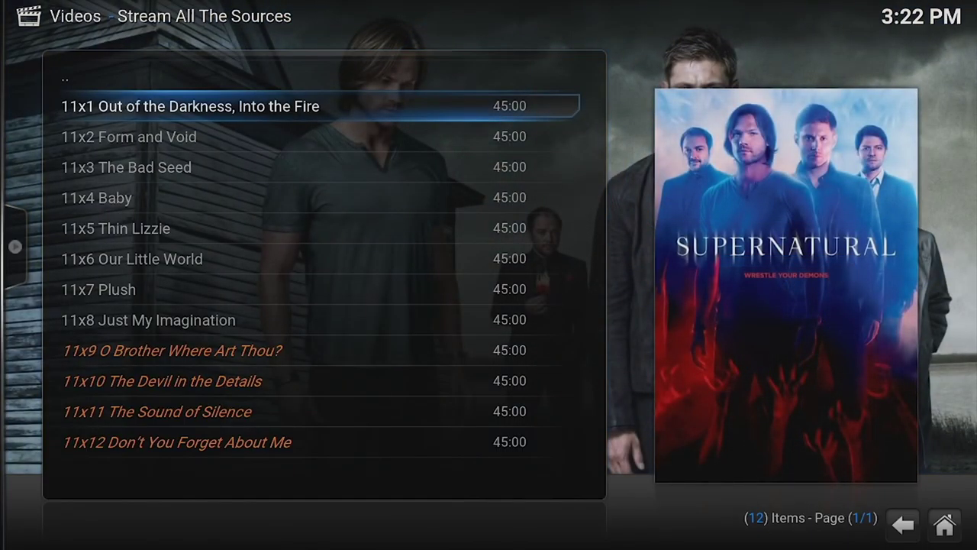
key("Return")
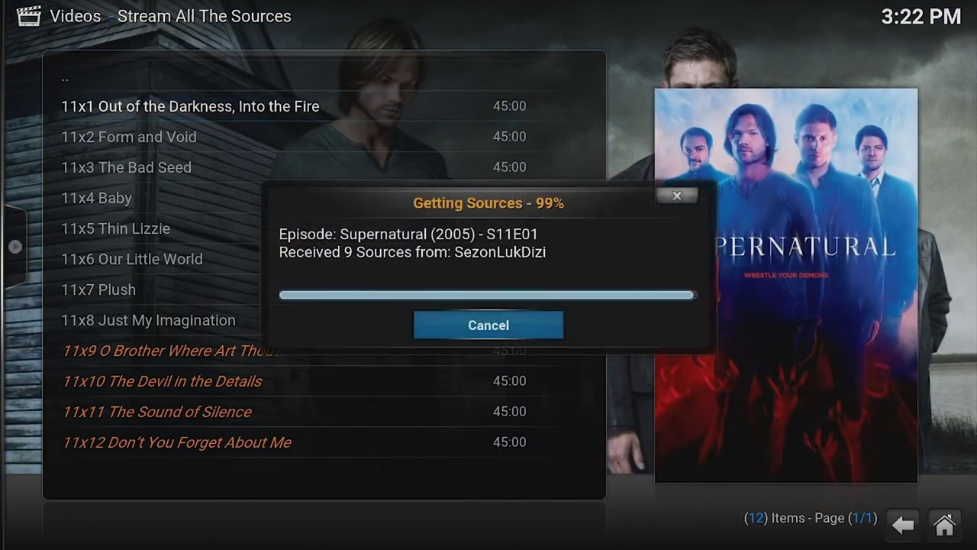
- Look through the Movie4K and LosMovies entries in the stream list for sources marked as Real-Debrid (REA)
key("Down")
key("Down")
key("Down")
key("Down")
key("Down")
key("Down")
key("Down")
key("Down")
key("Down")
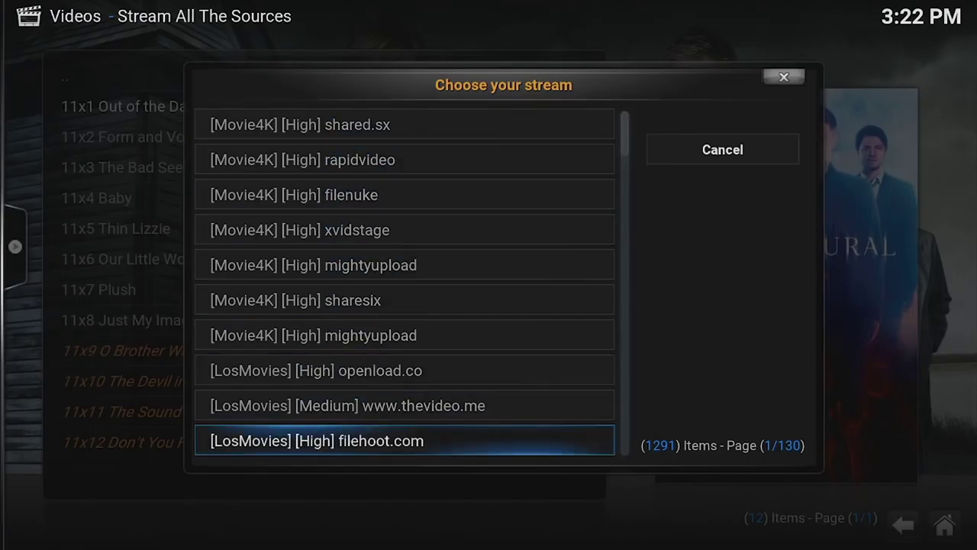
key("Down")
key("Down")
key("Down")
key("Down")
key("Down")
key("Down")
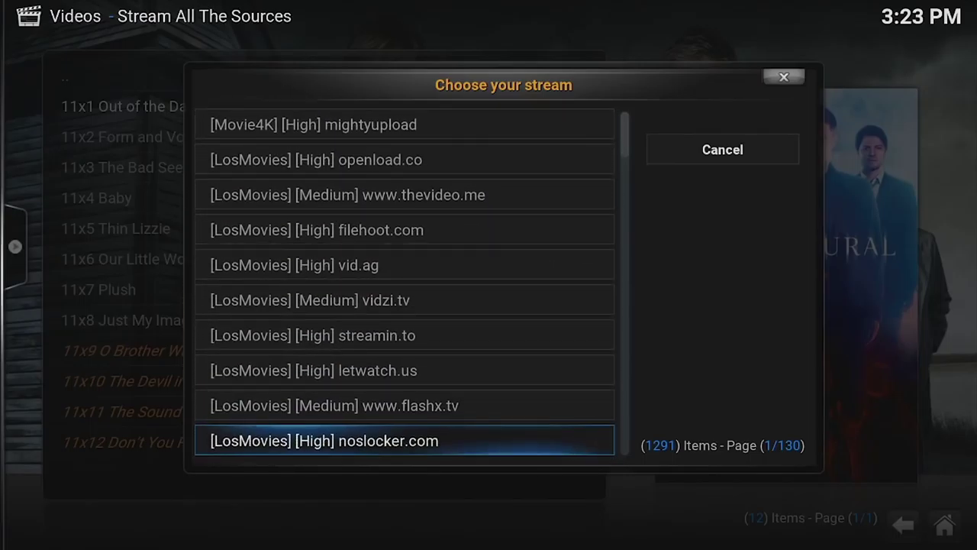
key("Down")
key("Down")
key("Up")
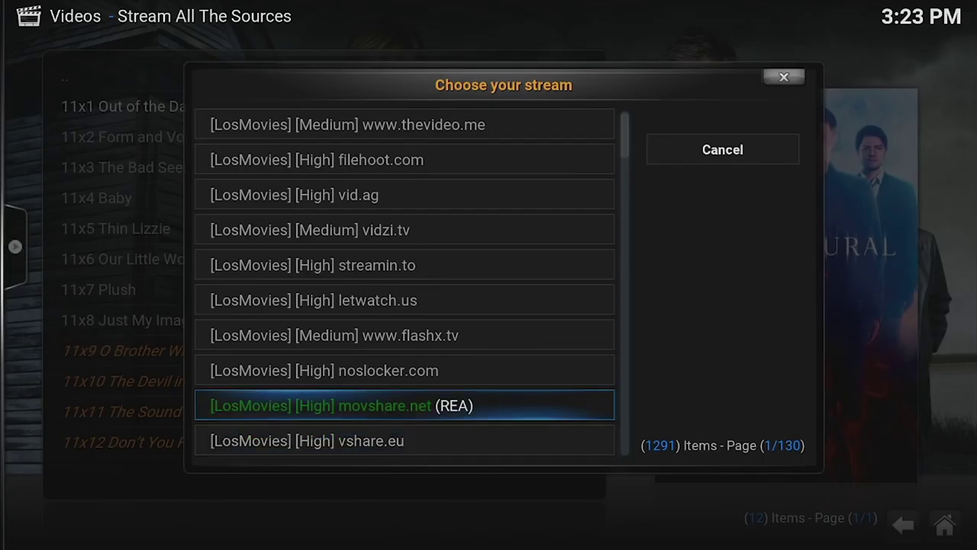
key("Down")
key("Down")
key("Down")
key("Down")
key("Down")
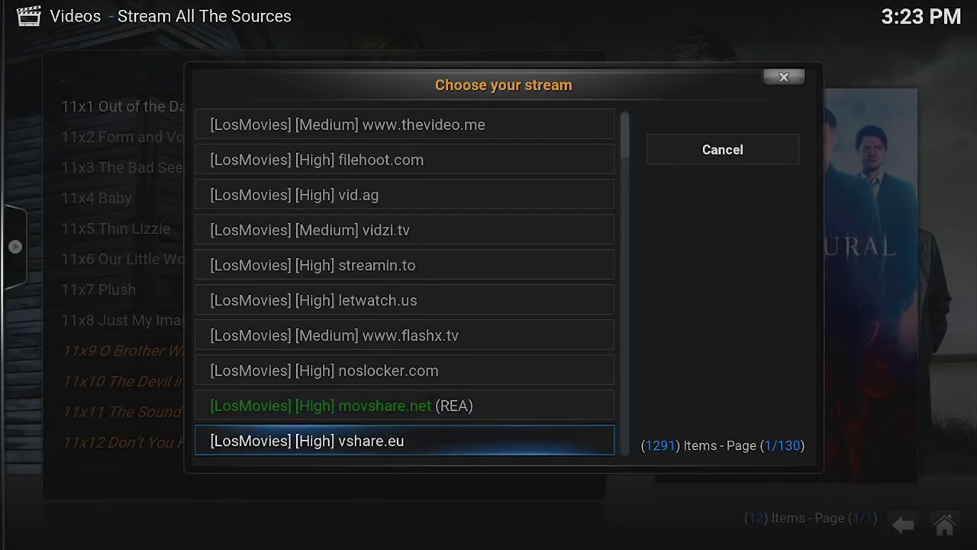
key("Up")
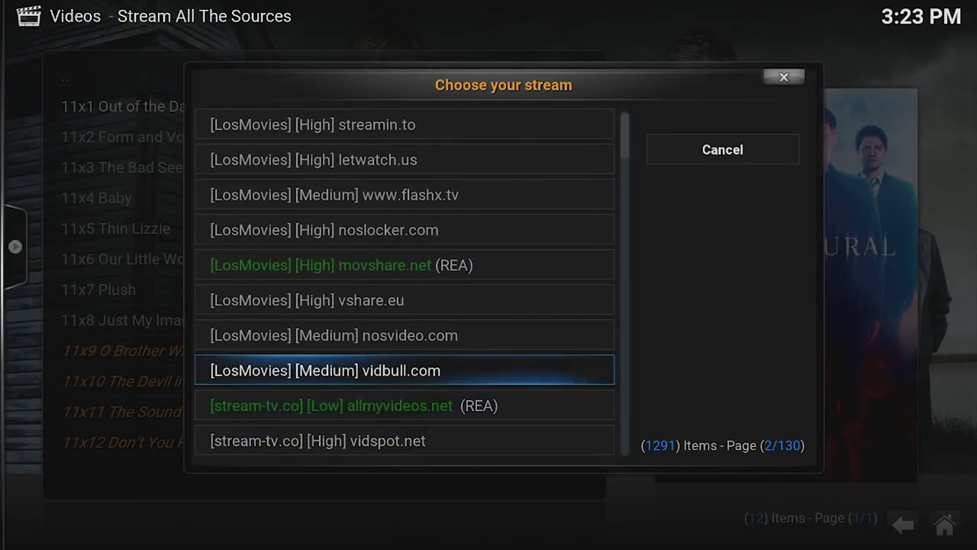
- Compare the stream-tv.co and first MerDB entries in the stream list, checking which hosters carry the REA mark
key("Down")
key("Down")
key("Down")
key("Down")
key("Down")
key("Down")
key("Down")
key("Down")
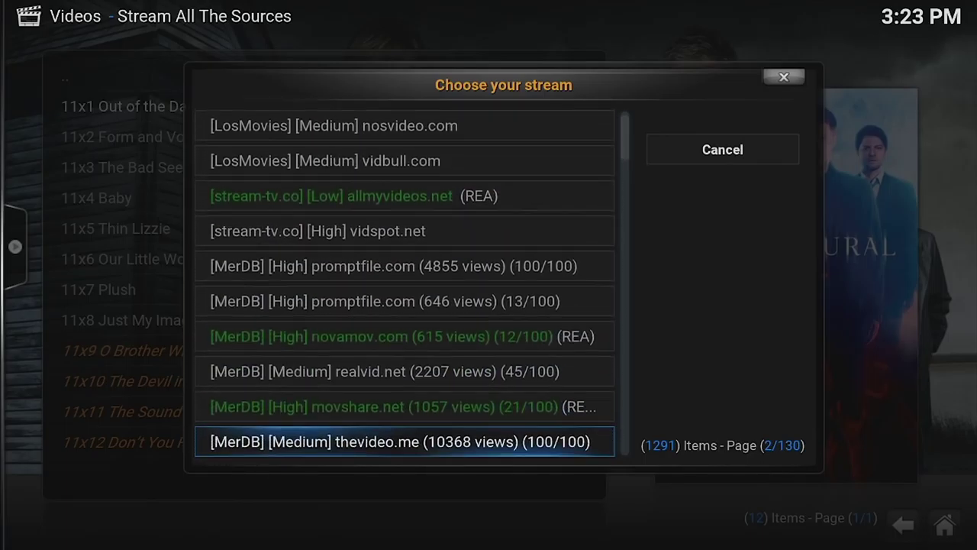
key("Up")
key("Up")
key("Up")
key("Up")
key("Up")
key("Up")
key("Up")
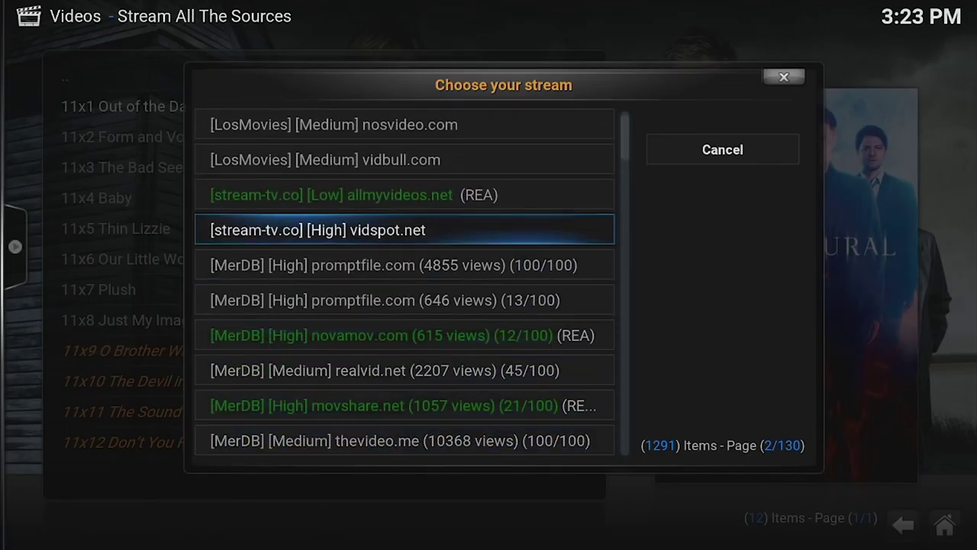
key("Down")
key("Down")
key("Down")
key("Down")
key("Down")
key("Down")
key("Down")
key("Up")
key("Up")
key("Up")
key("Up")
key("Up")
key("Up")
key("Up")
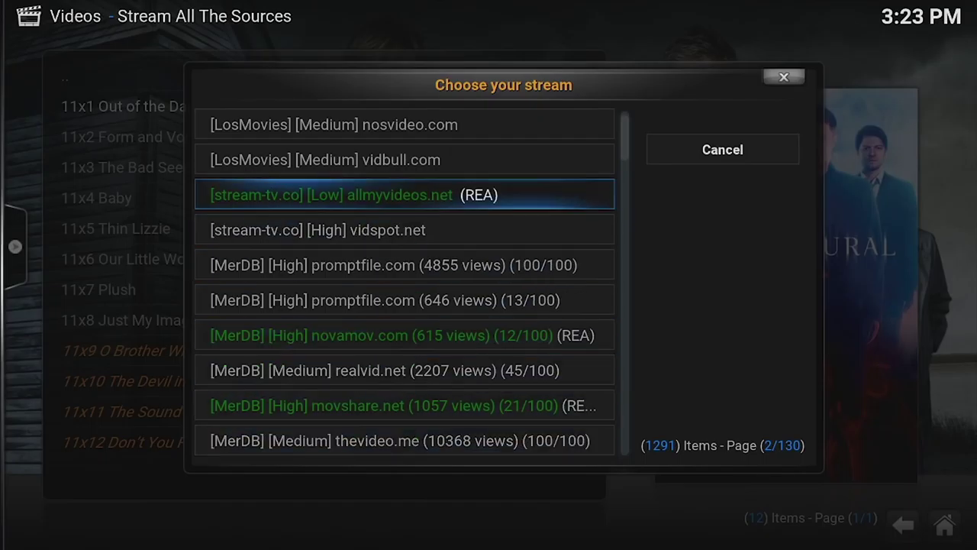
- Look further through the MerDB and PrimeWire entries of the stream list for Real-Debrid sources such as movshare.net
key("Down")
key("Down")
key("Down")
key("Down")
key("Down")
key("Down")
key("Down")
key("Down")
key("Down")
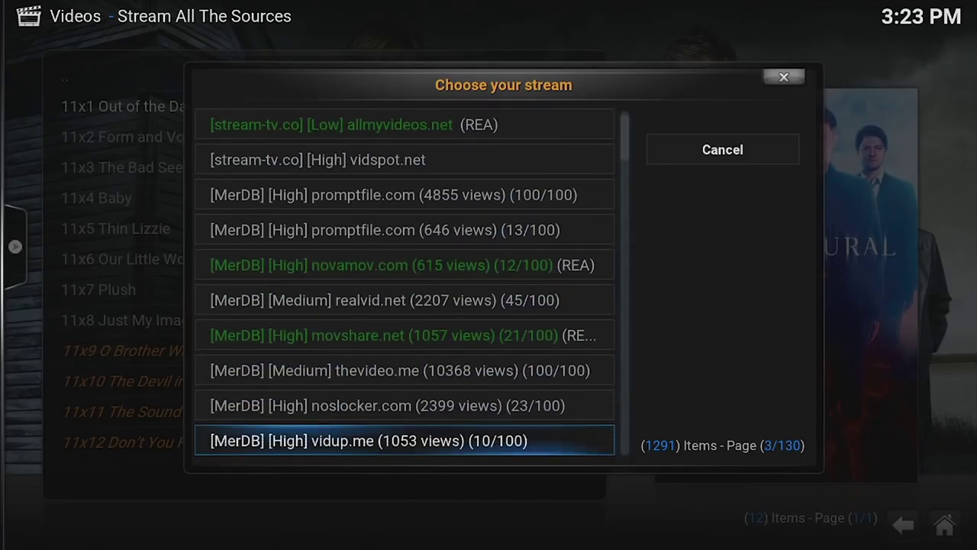
key("Down")
key("Down")
key("Down")
key("Down")
key("Down")
key("Down")
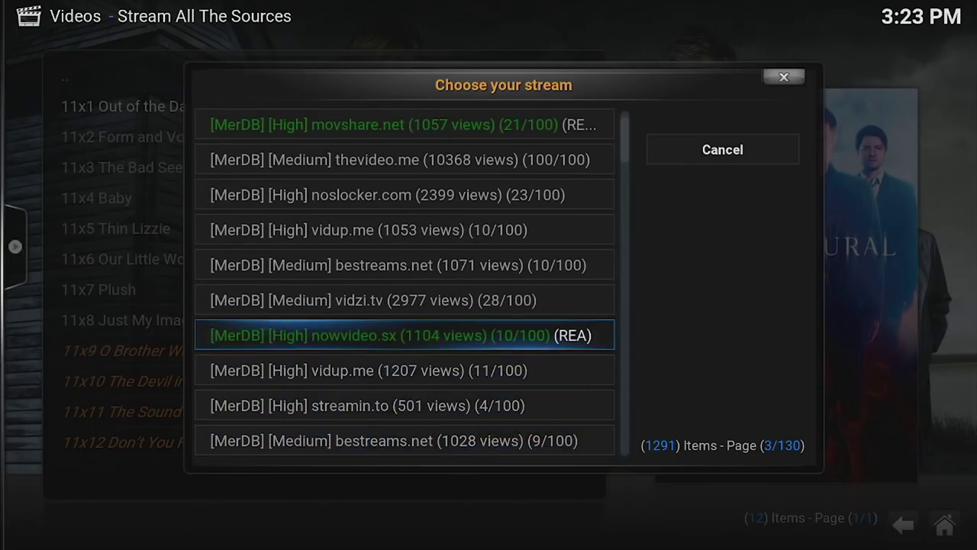
key("Down")
key("Down")
key("Down")
key("Down")
key("Down")
key("Down")
key("Down")
key("Down")
key("Down")
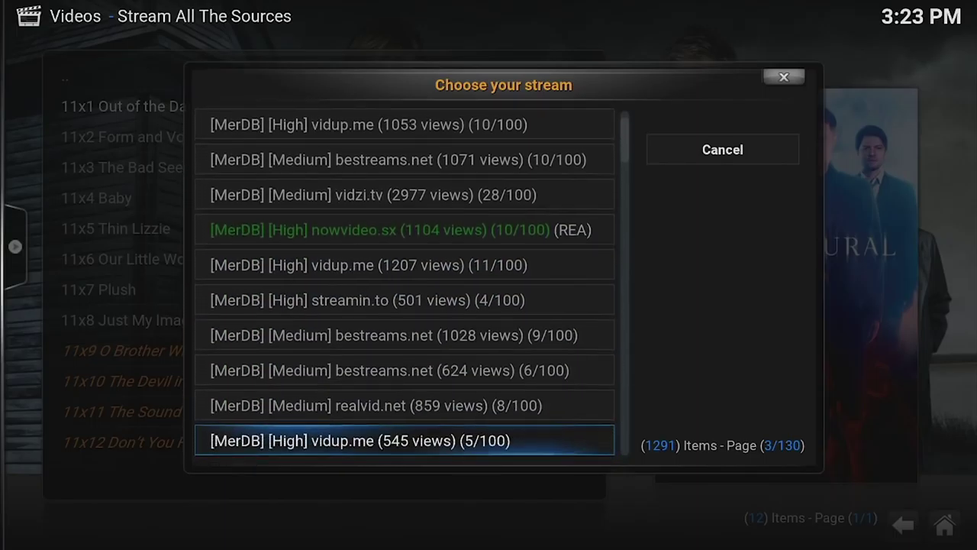
key("Down")
key("Down")
key("Down")
key("Down")
key("Down")
key("Down")
key("Down")
key("Down")
key("Down")
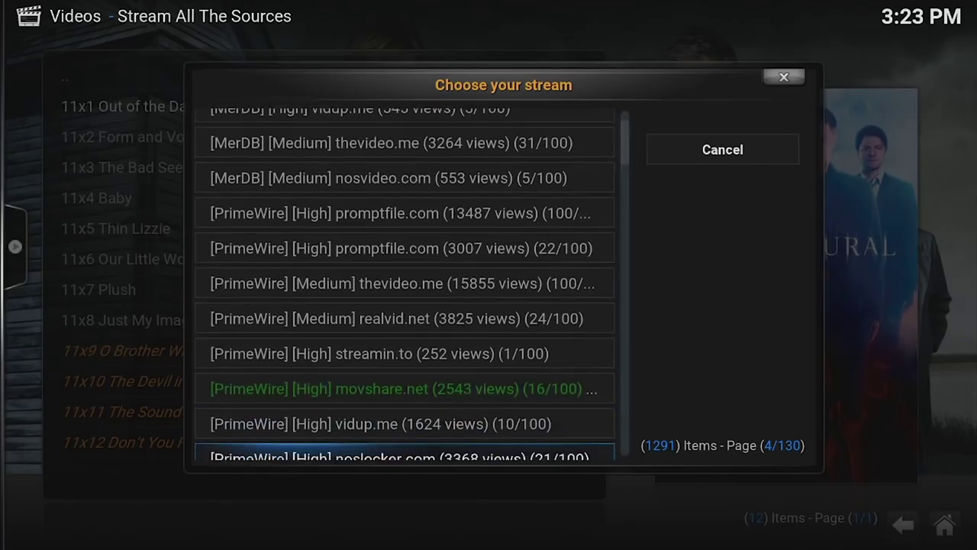
key("Up")
key("Up")
key("Up")
key("Up")
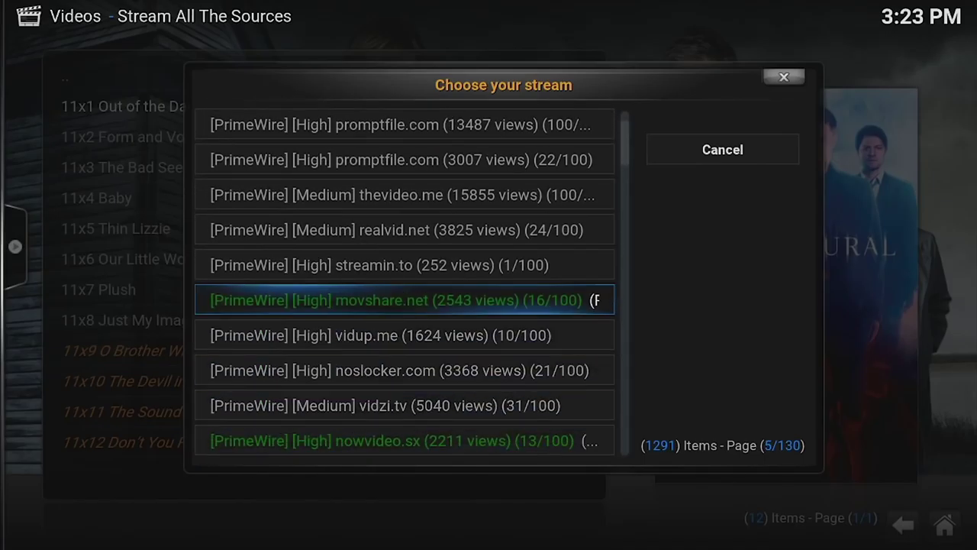
- Leave the stream list and the paused episode, and open the Stream All The Sources add-on from the home screen
key("Escape")
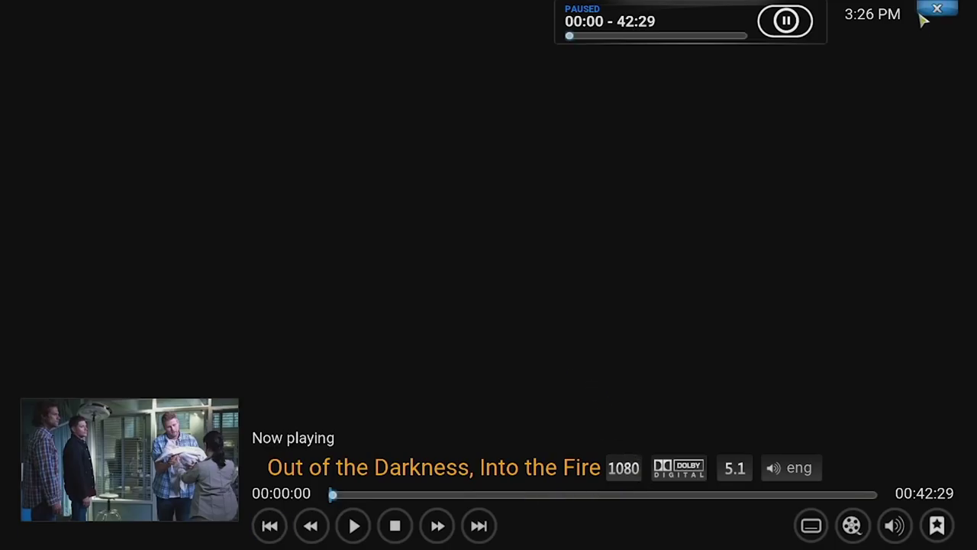
left_click(936, 11)
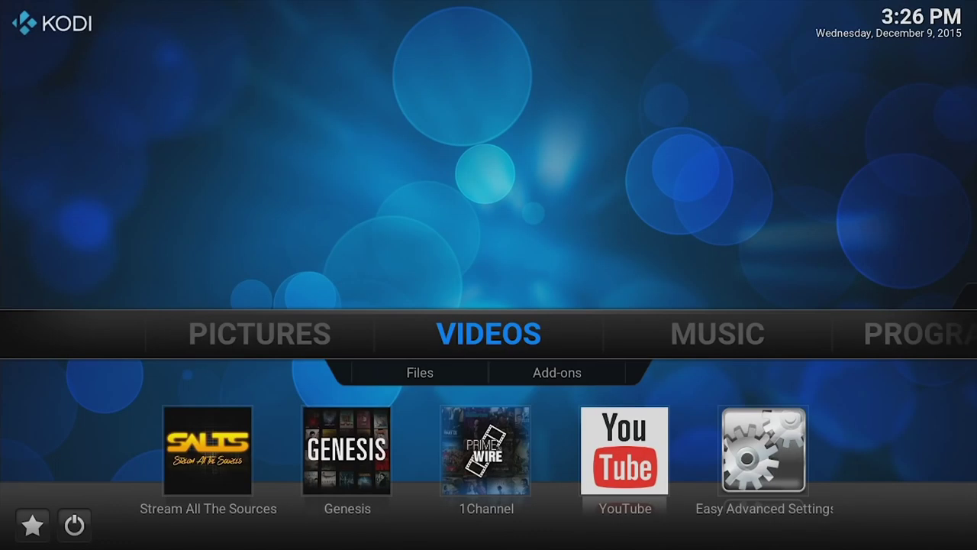
left_click(208, 450)
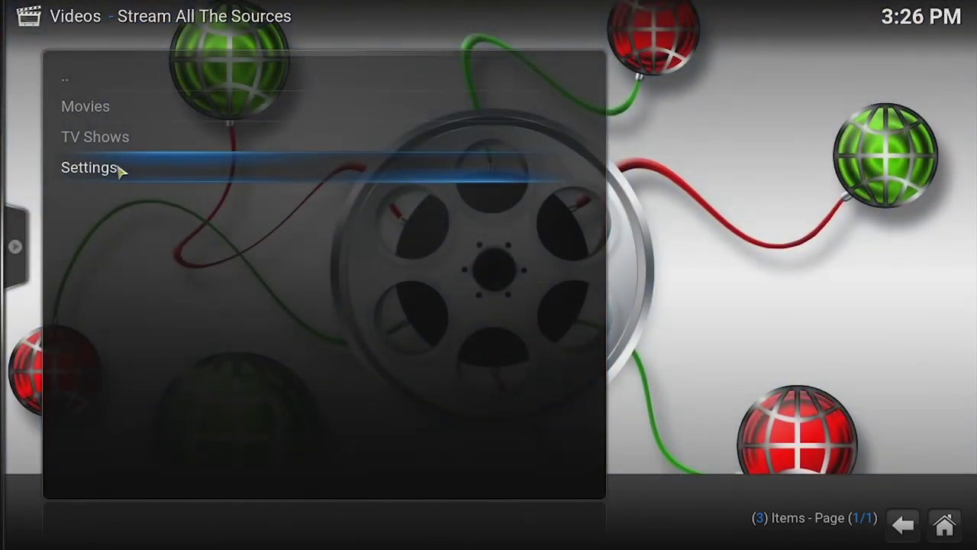
- Review the Trakt.tv options in the Stream All The Sources add-on settings, and dismiss the settings and the Trakt account authorization prompt
left_click(116, 169)
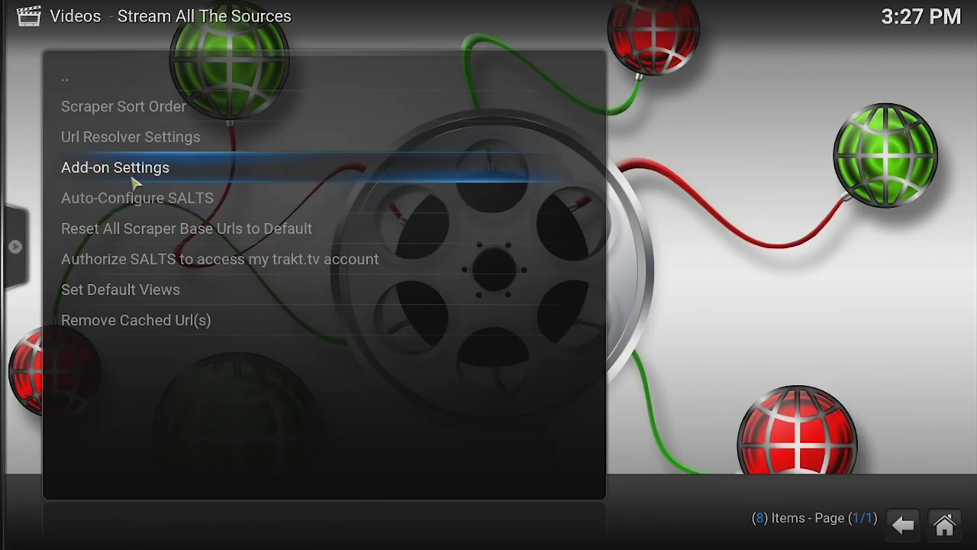
left_click(131, 176)
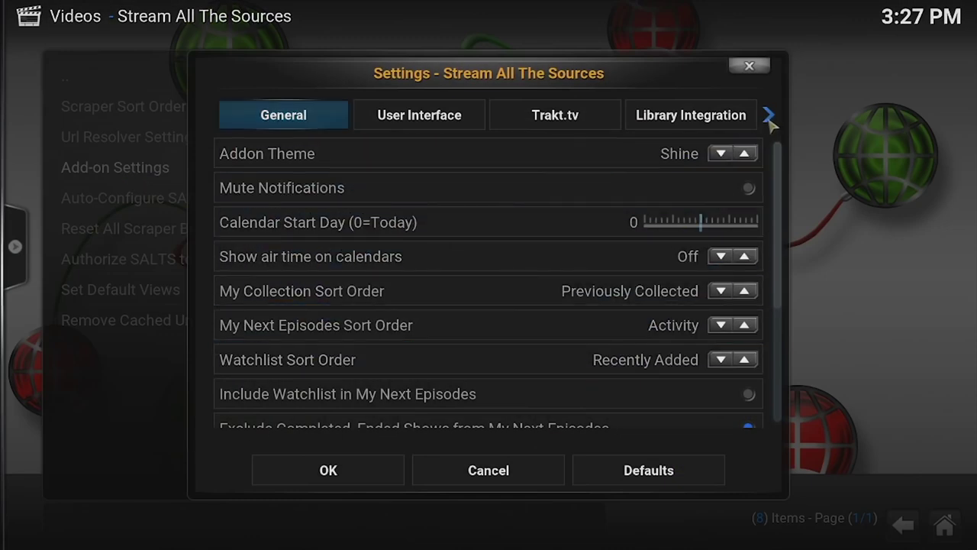
left_click(566, 126)
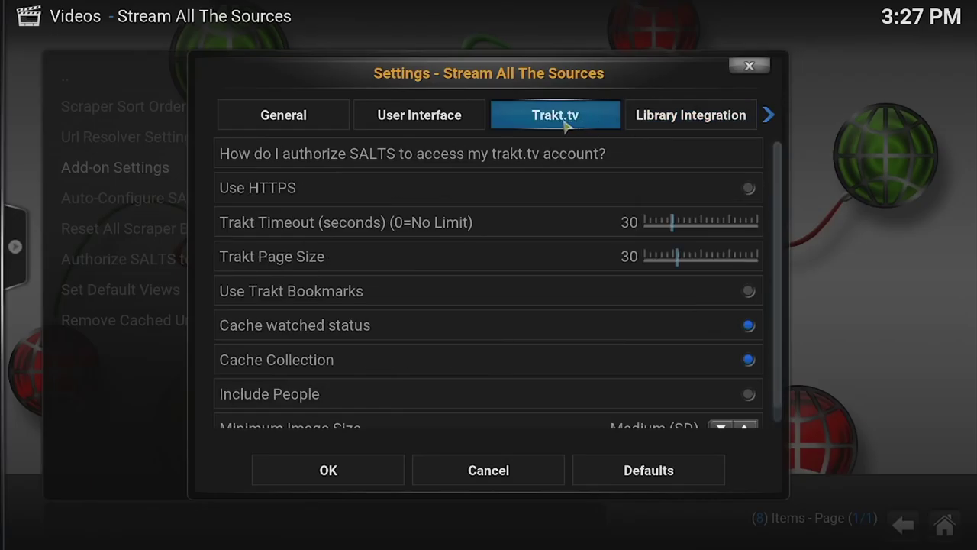
key("Escape")
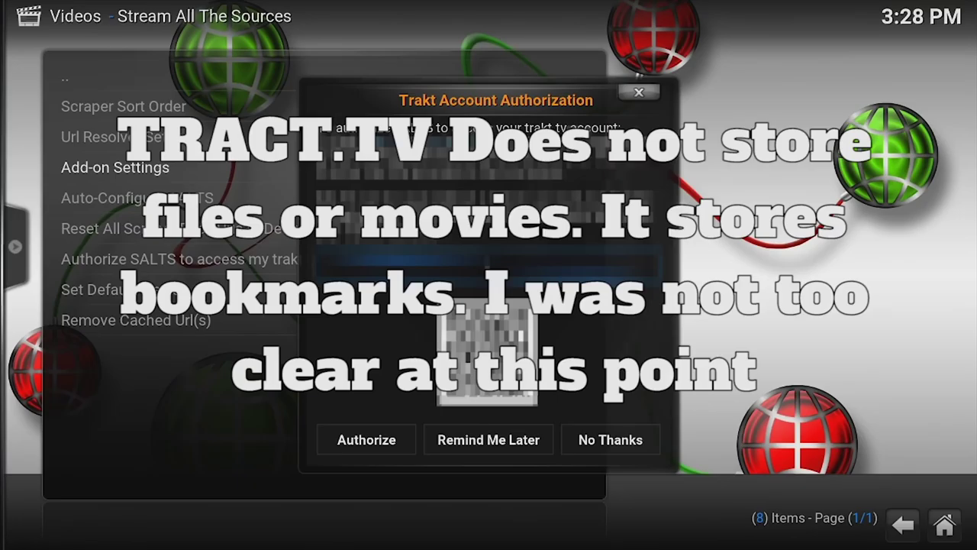
key("Escape")
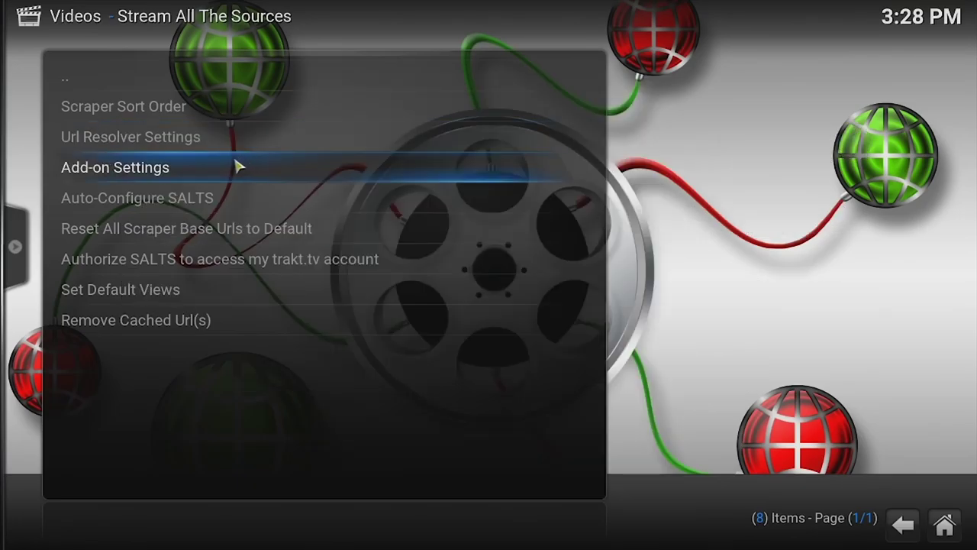
- Reopen the Stream All The Sources add-on settings and go to the Source Sorting category
left_click(162, 174)
left_click(698, 128)
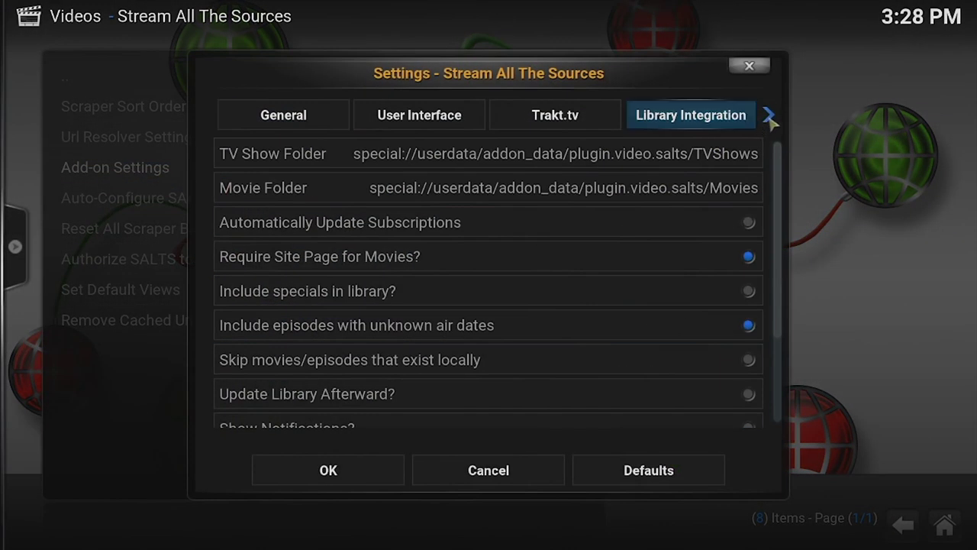
left_click(770, 116)
left_click(769, 116)
left_click(769, 116)
left_click(770, 116)
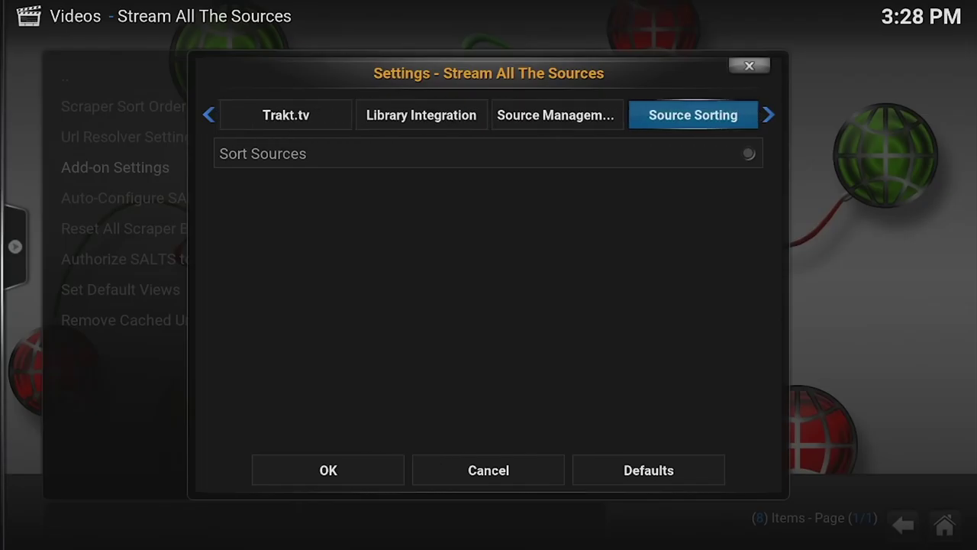
- Look through the add-on settings categories from General to Scrapers 1
key("Left")
key("Left")
key("Left")
key("Left")
key("Left")
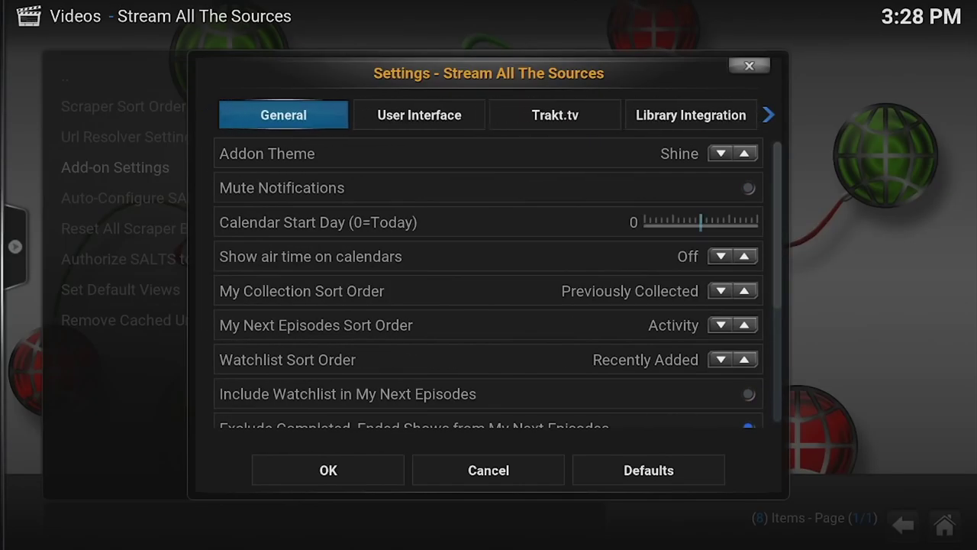
key("Right")
key("Right")
key("Right")
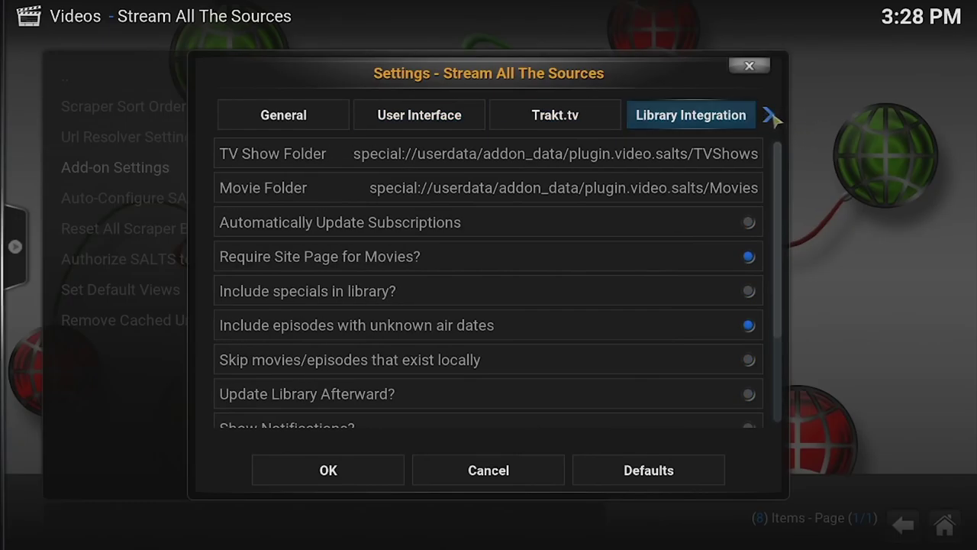
key("Right")
key("Right")
key("Right")
key("Right")
key("Right")
key("Right")
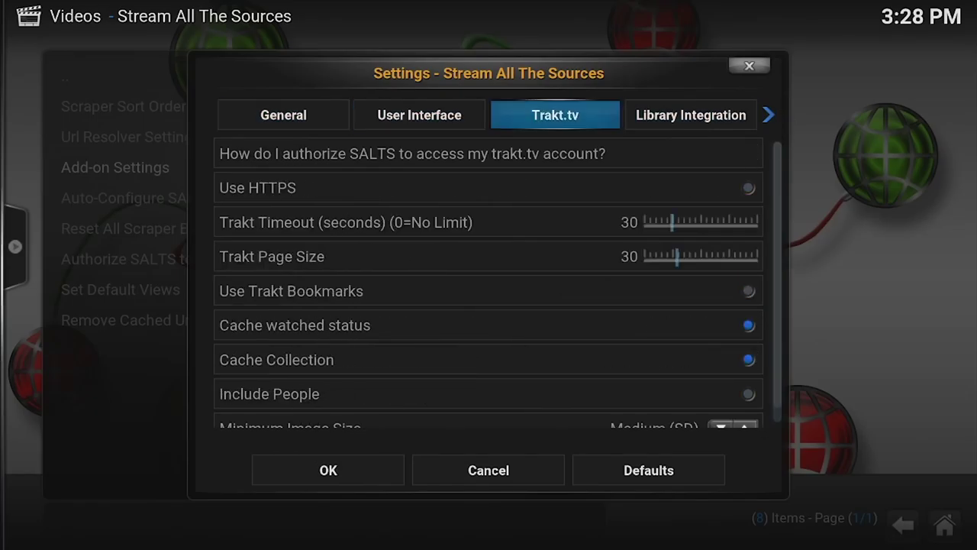
key("Right")
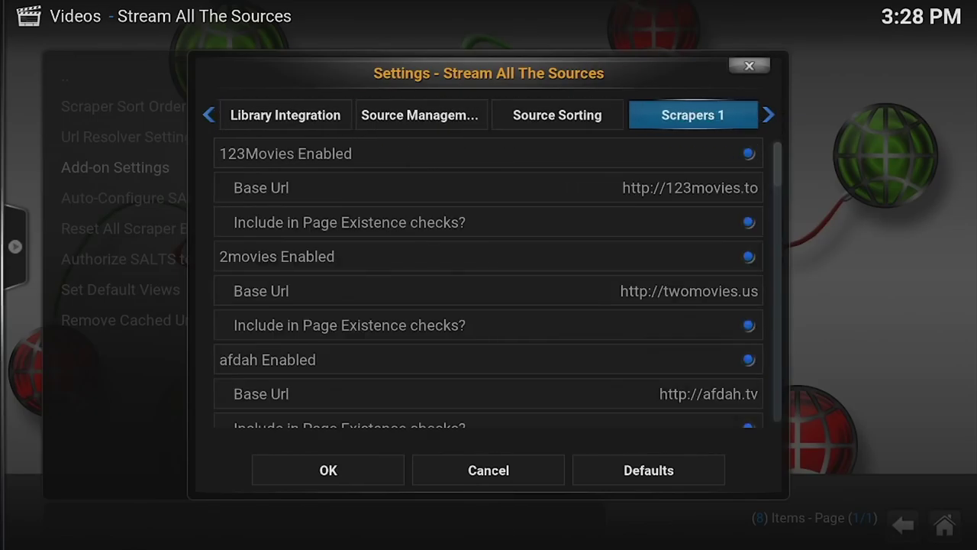
- Enable Sort Sources in the Source Sorting settings
key("Left")
key("Down")
key("Return")
key("Down")
key("Up")
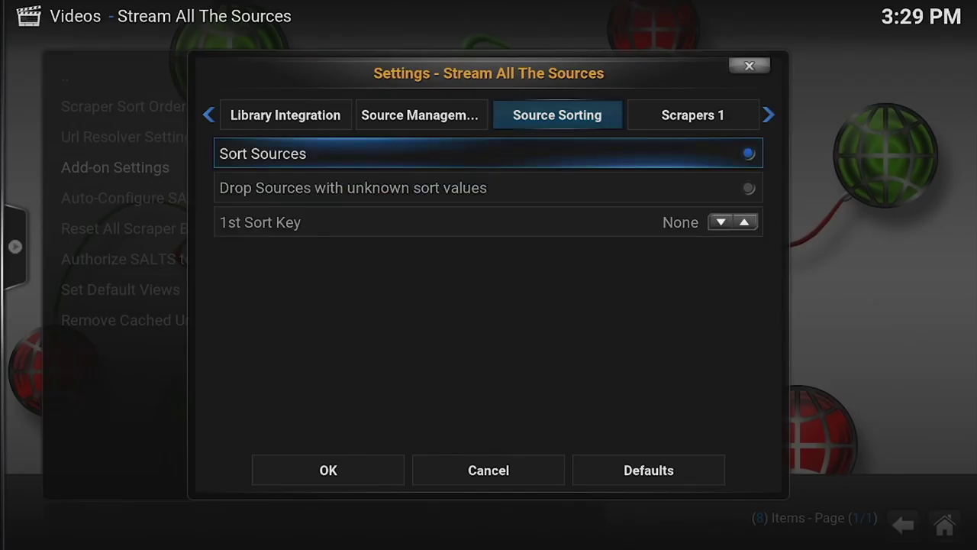
- Set the 1st Sort Key to Debrid, leaving Drop Sources with unknown sort values off
key("Down")
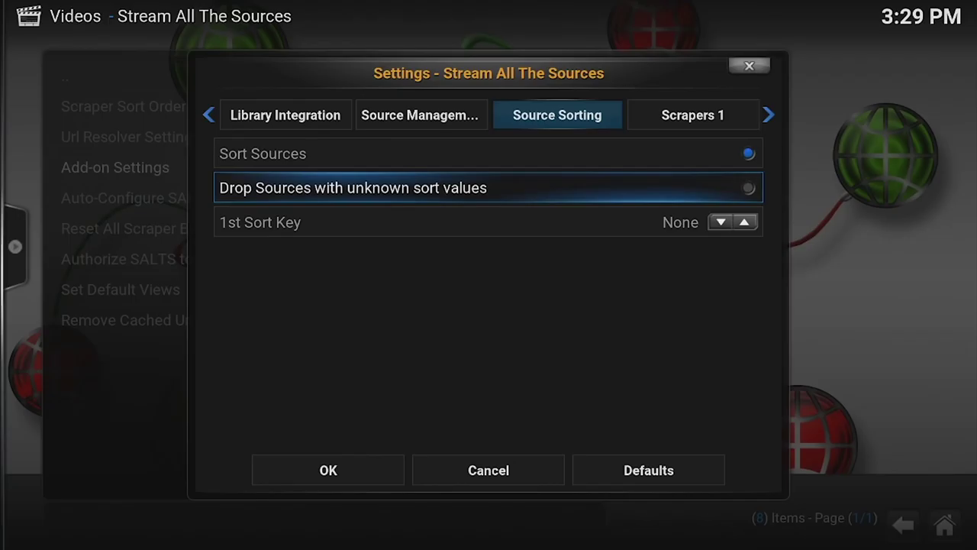
key("Down")
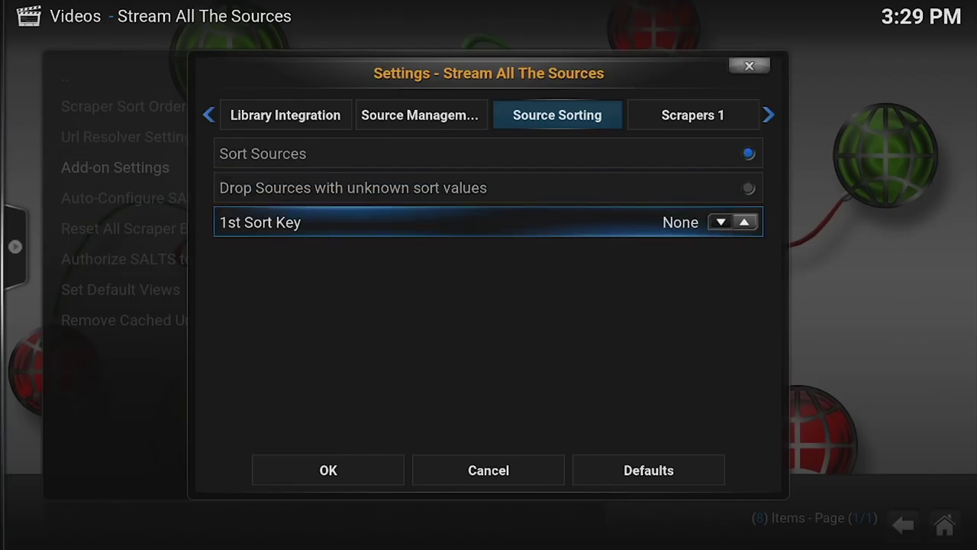
key("Right")
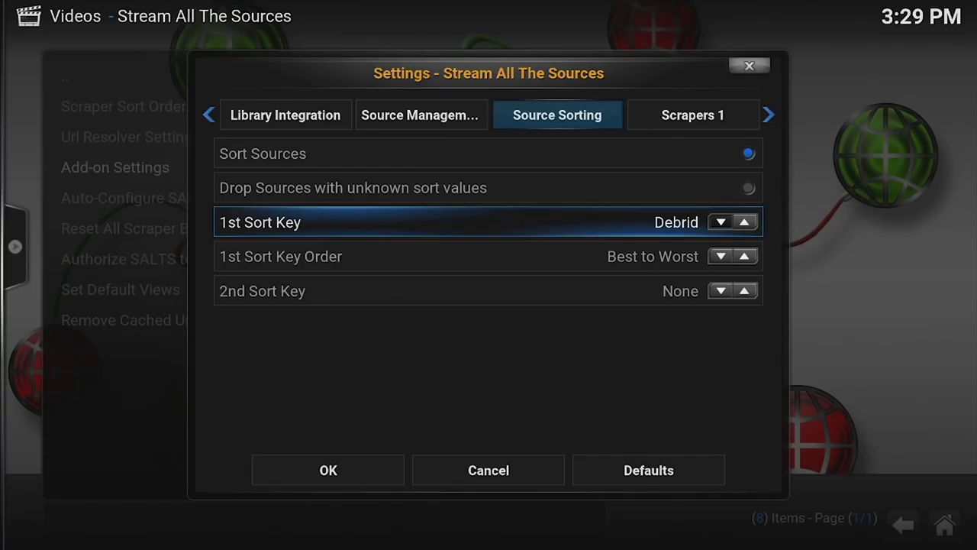
- Set the 2nd Sort Key to Quality
key("Down")
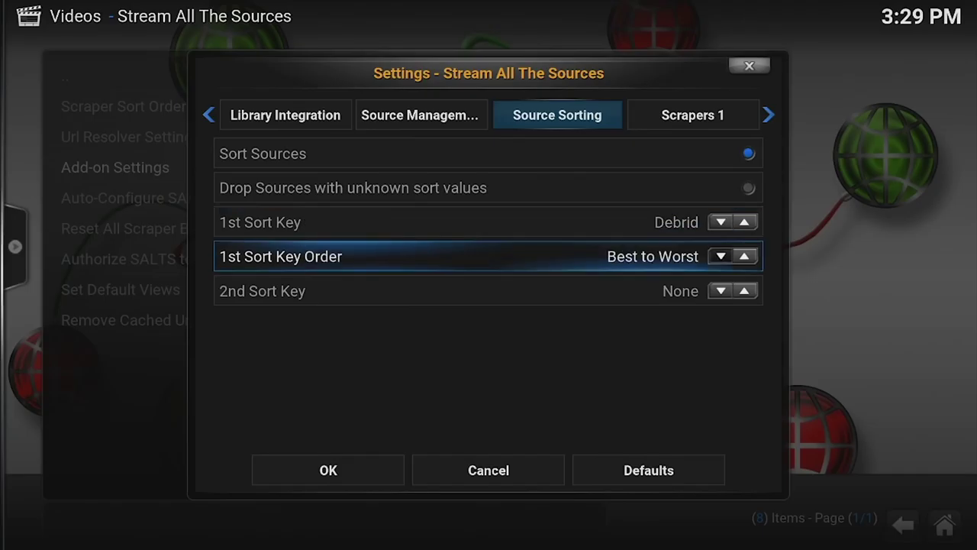
key("Down")
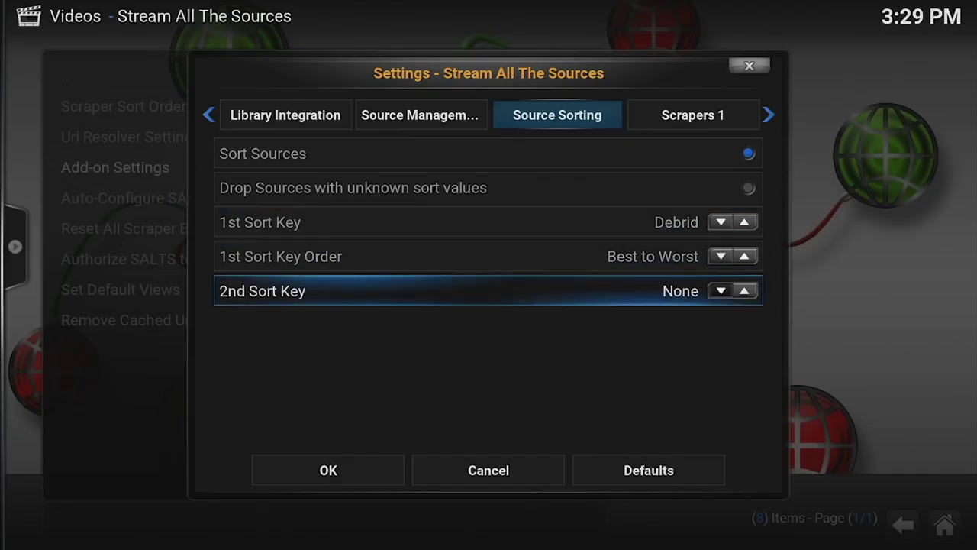
key("Left")
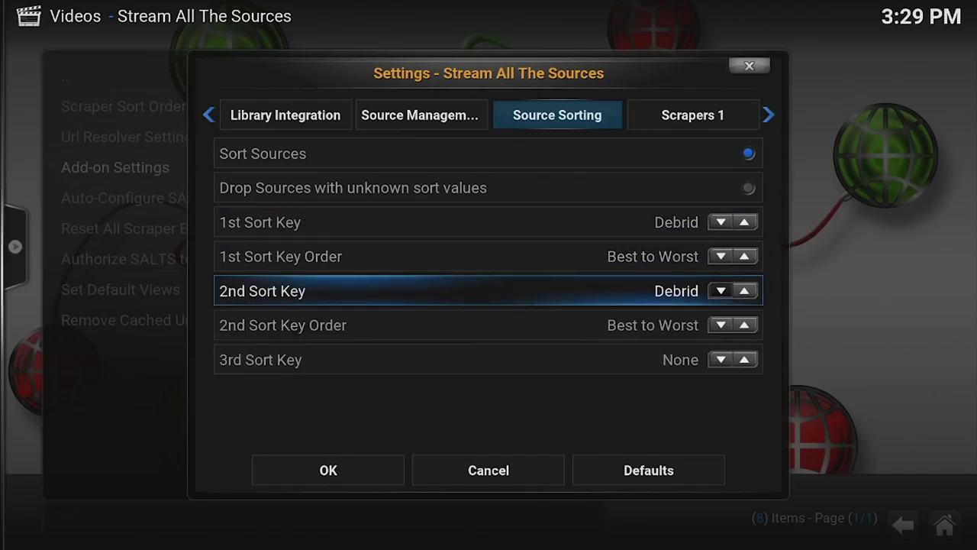
key("Up")
key("Down")
key("Left")
key("Left")
key("Left")
key("Left")
- Look through the 3rd Sort Key options and return the key to None
key("Up")
key("Up")
key("Down")
key("Down")
key("Down")
key("Down")
key("Right")
key("Right")
key("Right")
key("Right")
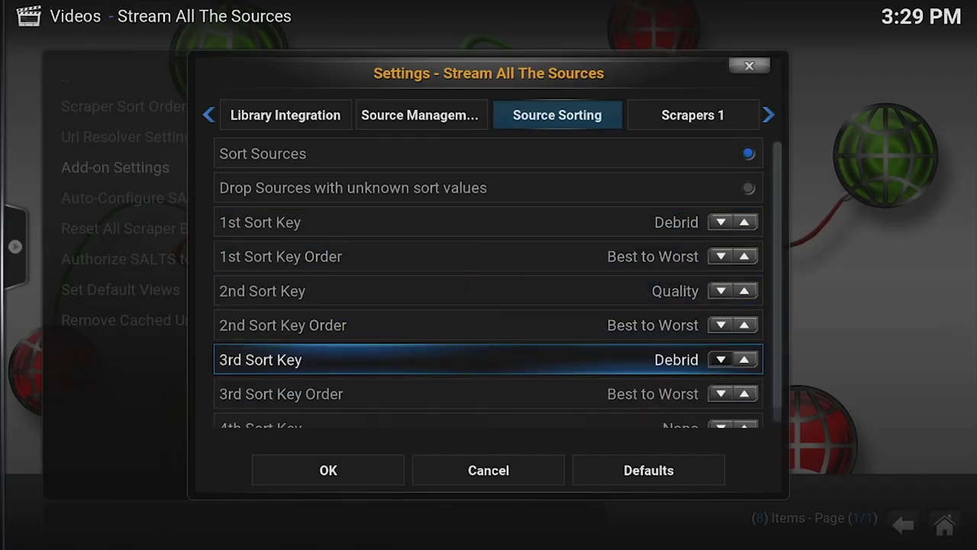
key("Right")
key("Right")
key("Right")
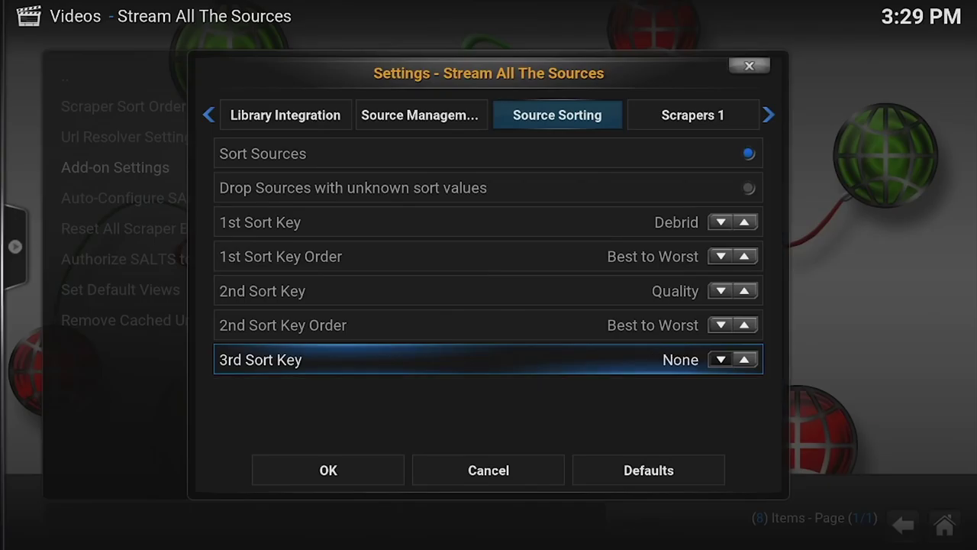
- Review the Debrid and Quality sort keys and save the Stream All The Sources add-on settings
key("Up")
key("Up")
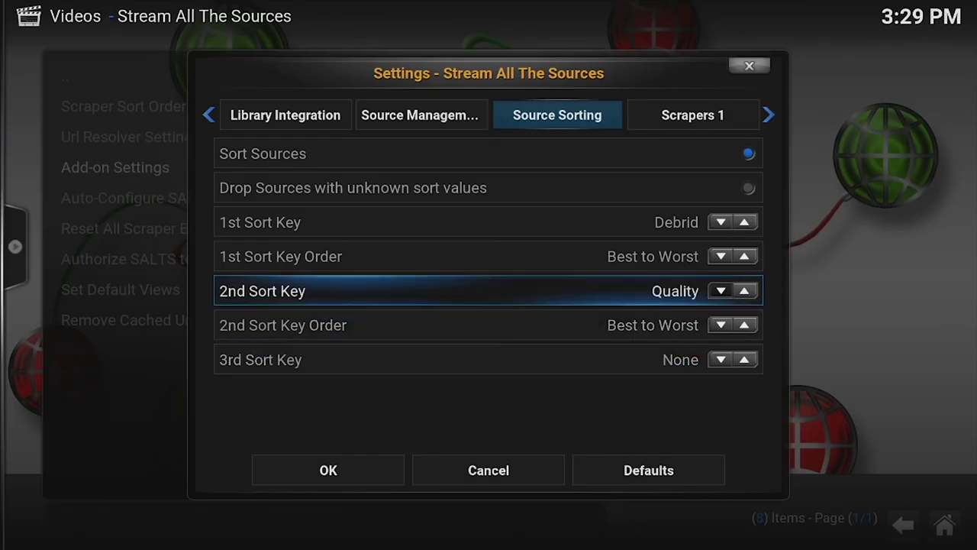
key("Up")
key("Up")
key("Down")
key("Down")
key("Down")
key("Down")
key("Down")
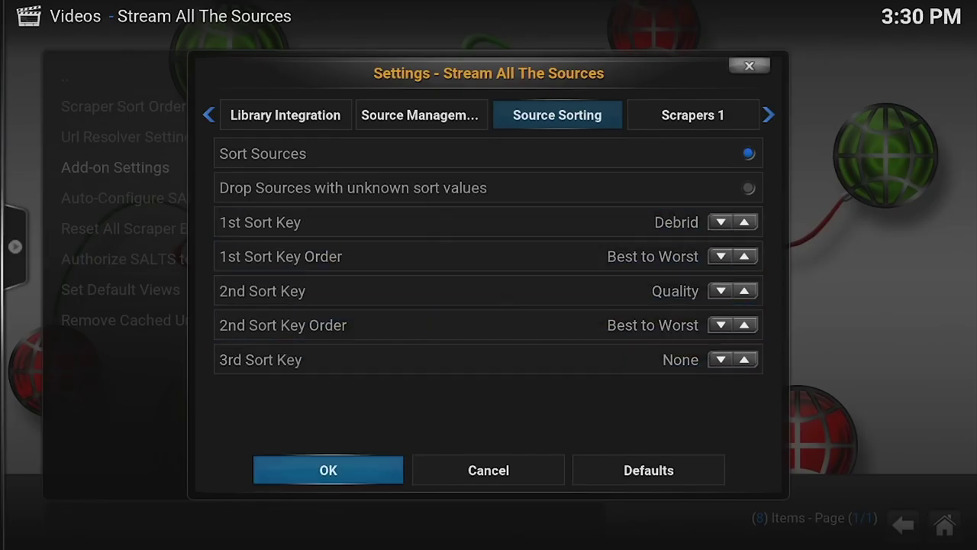
key("Return")
- Return to the add-on's main list and open Supernatural from Popular TV Shows
key("BackSpace")
key("Up")
key("Up")
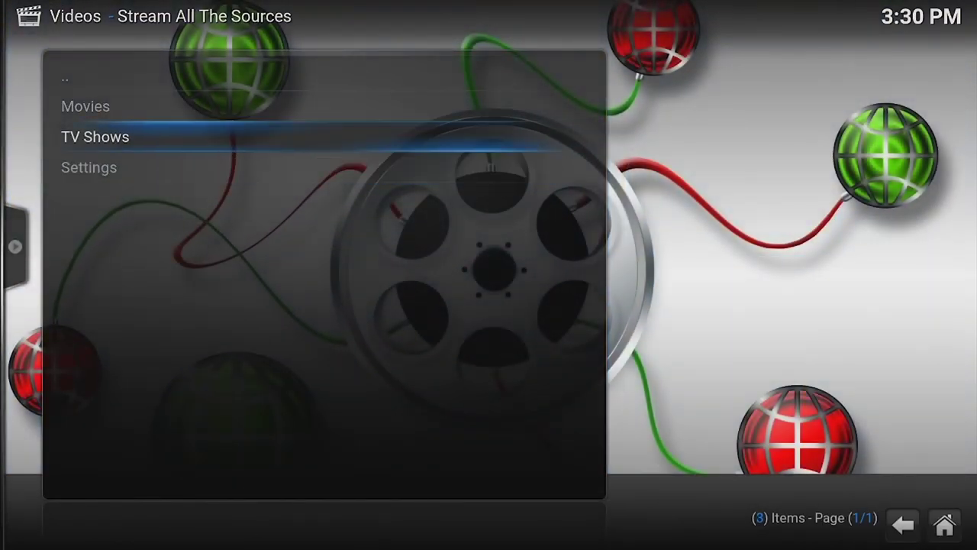
key("Down")
key("Return")
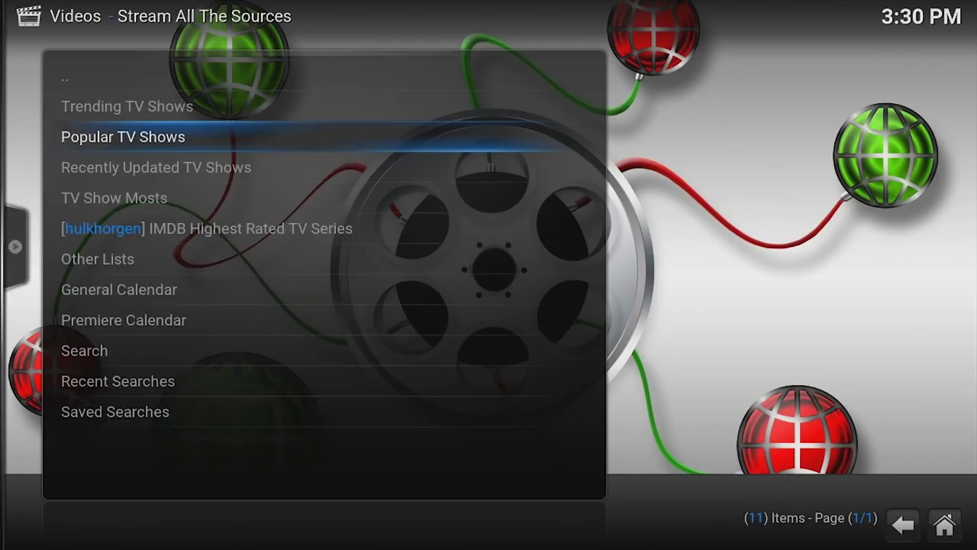
key("Return")
key("Return")
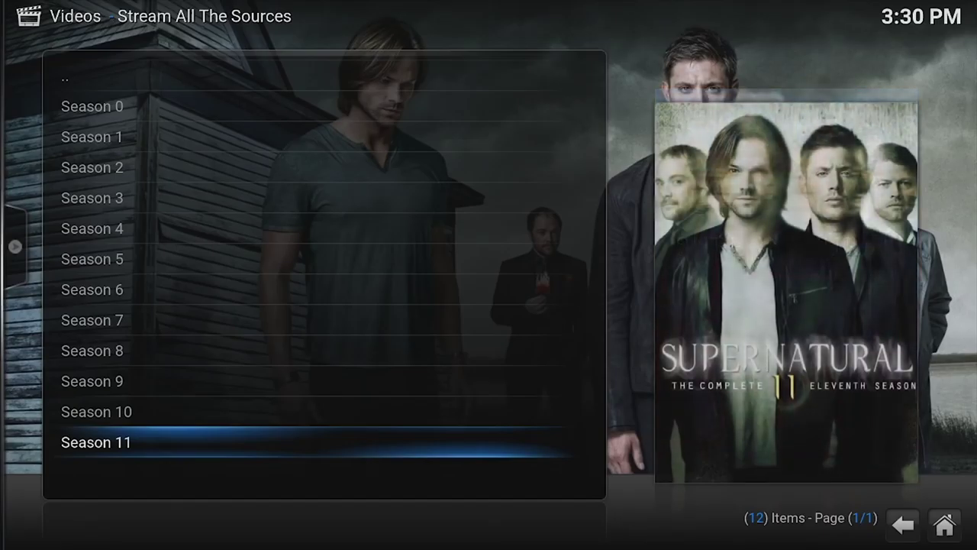
- Open Season 11 and load the available streams for episode 11x1 Out of the Darkness, Into the Fire
key("Return")
key("Up")
key("Up")
key("Up")
key("Up")
key("Up")
key("Up")
key("Up")
key("Up")
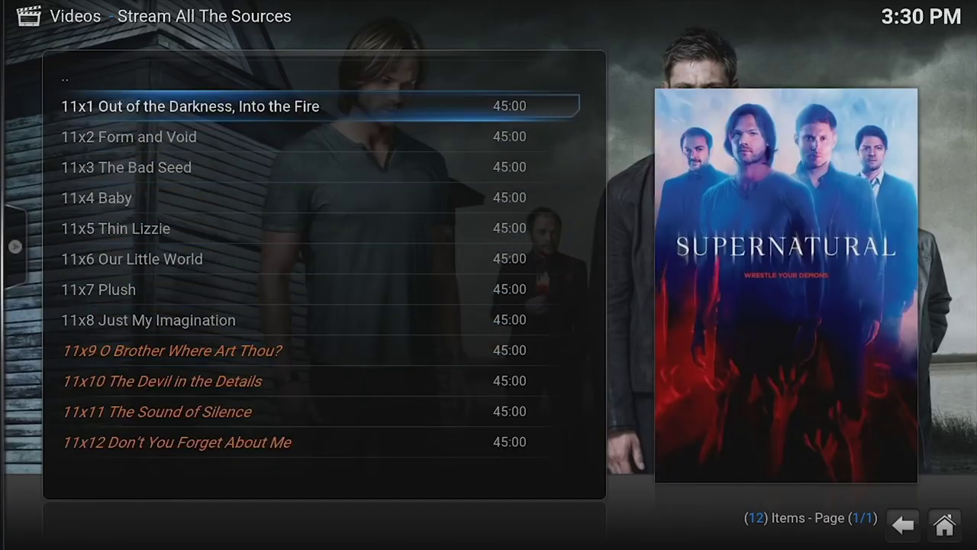
key("Return")
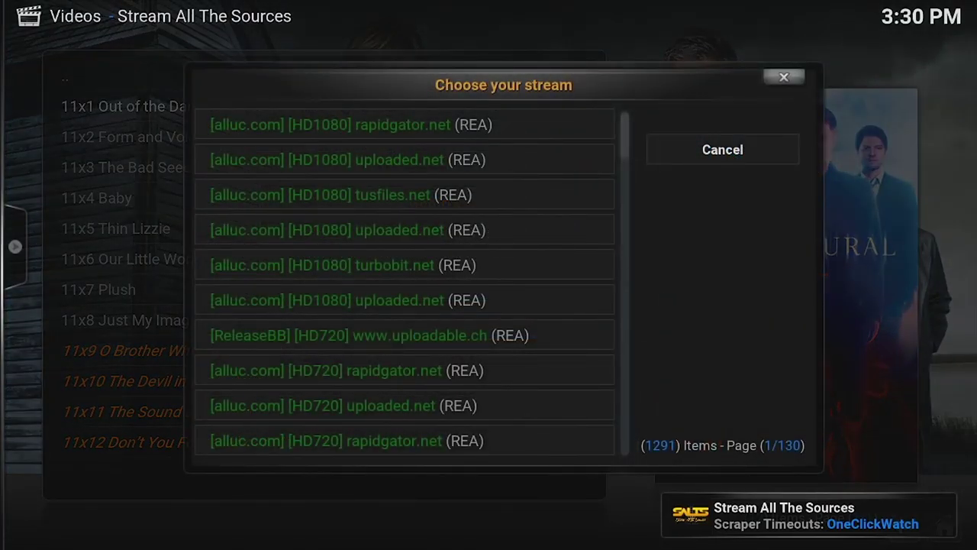
- Examine the REA-marked streams at the start of the stream list for their order by quality
key("Down")
key("Down")
key("Down")
key("Down")
key("Down")
key("Down")
key("Down")
key("Down")
key("Down")
key("Down")
key("Down")
key("Down")
key("Down")
key("Down")
key("Down")
key("Down")
key("Down")
key("Down")
key("Down")
key("Down")
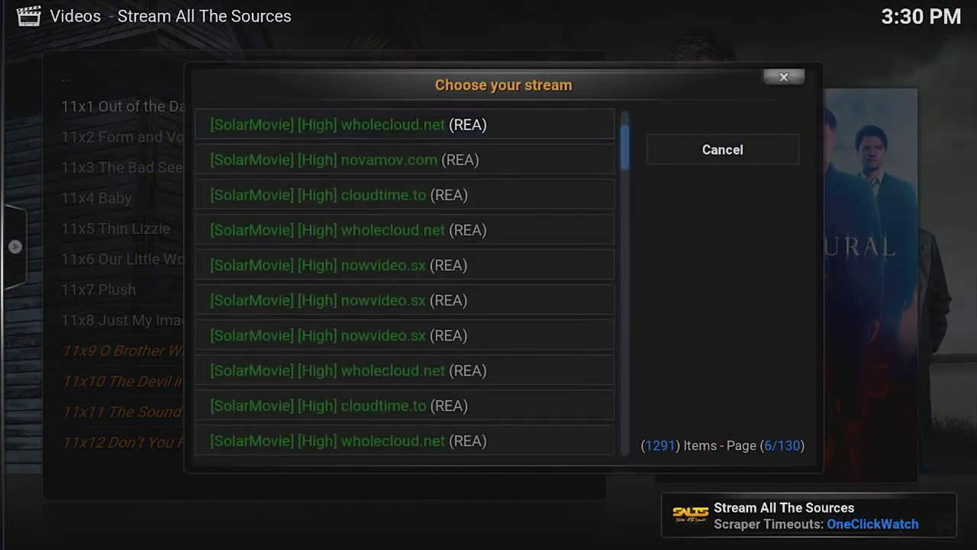
key("Up")
key("Up")
key("Up")
key("Up")
key("Up")
key("Up")
key("Up")
key("Up")
key("Up")
key("Up")
key("Up")
key("Up")
key("Up")
key("Up")
key("Up")
key("Up")
key("Up")
key("Up")
key("Up")
key("Up")
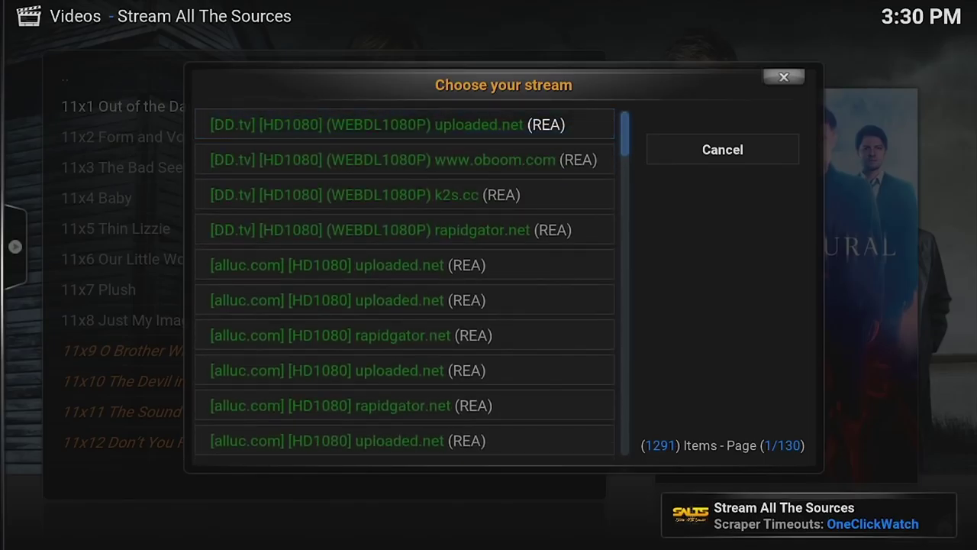
- Check further down the stream list where the streams without Debrid support begin and how they are ordered by quality
key("Down")
key("Down")
key("Down")
key("Down")
key("Down")
key("Down")
key("Down")
key("Down")
key("Down")
key("Down")
key("Down")
key("Down")
key("Down")
key("Down")
key("Down")
key("Down")
key("Down")
key("Down")
key("Down")
key("Down")
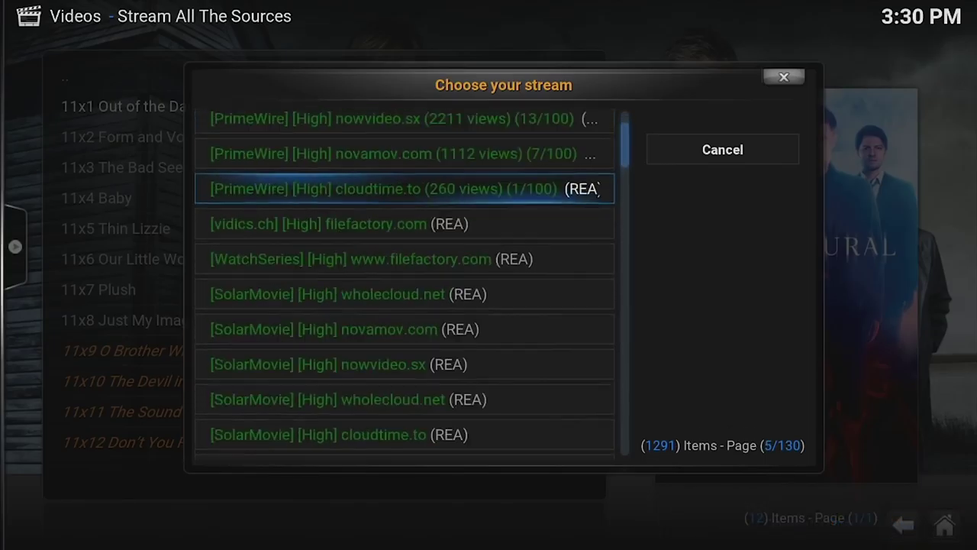
key("Down")
key("Down")
key("Down")
key("Down")
key("Down")
key("Down")
key("Down")
key("Down")
key("Down")
key("Down")
key("Down")
key("Down")
key("Down")
key("Down")
key("Down")
key("Down")
key("Down")
key("Down")
key("Down")
key("Down")
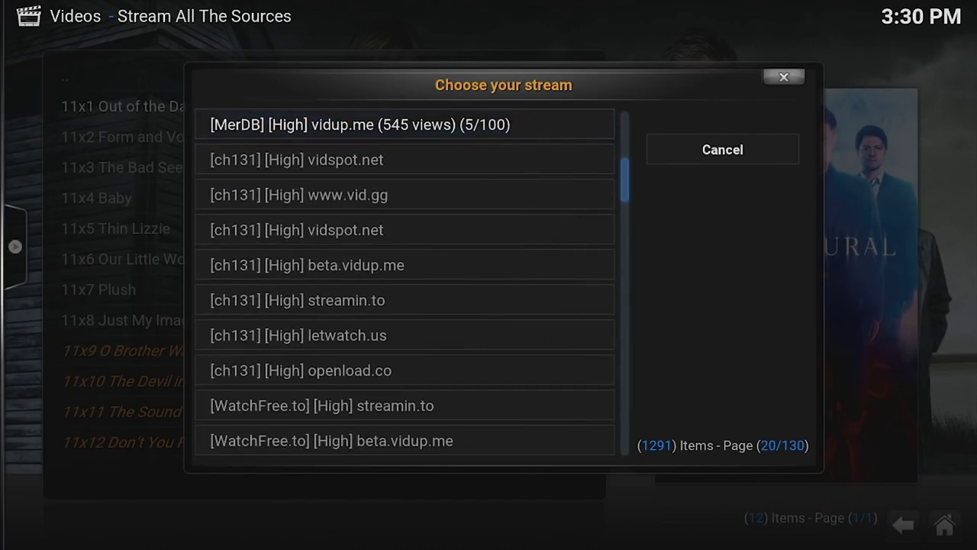
key("Up")
key("Up")
key("Up")
key("Up")
key("Up")
key("Up")
key("Up")
key("Up")
key("Up")
key("Up")
key("Up")
key("Up")
key("Up")
key("Up")
key("Up")
key("Up")
key("Up")
key("Up")
key("Up")
key("Up")
key("Down")
key("Down")
key("Down")
key("Down")
key("Down")
key("Down")
key("Down")
key("Down")
key("Down")
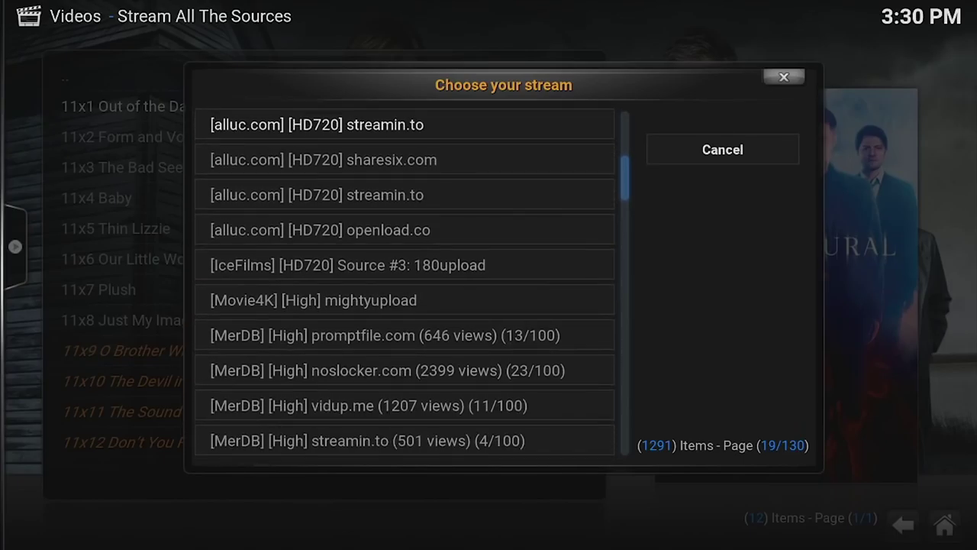
- Examine the streams without Debrid support around the change from HD720 to High for their quality order
key("Down")
key("Down")
key("Down")
key("Down")
key("Down")
key("Down")
key("Down")
key("Down")
key("Down")
key("Down")
key("Down")
key("Down")
key("Down")
key("Down")
key("Down")
key("Down")
key("Down")
key("Down")
key("Down")
key("Down")
- Go back through the REA-marked streams to the start of the stream list, checking their quality labels
key("Up")
key("Up")
key("Up")
key("Up")
key("Up")
key("Up")
key("Up")
key("Up")
key("Up")
key("Up")
key("Up")
key("Up")
key("Up")
key("Up")
key("Up")
key("Up")
key("Up")
key("Up")
key("Up")
key("Up")
key("Page_Up")
key("Page_Up")
key("Page_Up")
key("Page_Up")
key("Page_Up")
key("Page_Up")
key("Page_Up")
key("Page_Up")
key("Page_Up")
key("Page_Up")
key("Page_Up")
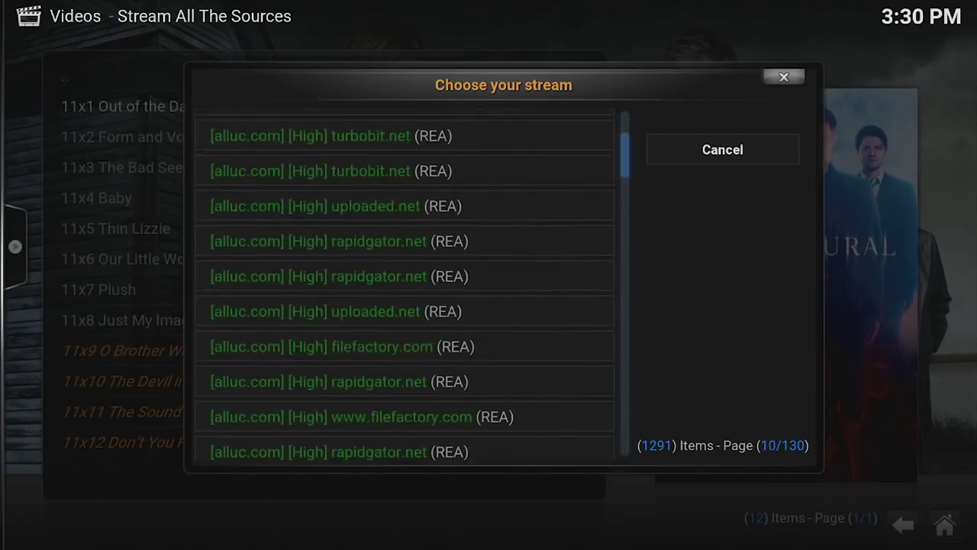
key("Page_Up")
key("Page_Up")
key("Page_Up")
key("Page_Up")
key("Page_Up")
key("Page_Up")
key("Page_Up")
key("Page_Up")
key("Page_Up")
- Compare the first few pages of REA-marked streams for the order of HD1080 and HD720 entries
key("Page_Down")
key("Page_Down")
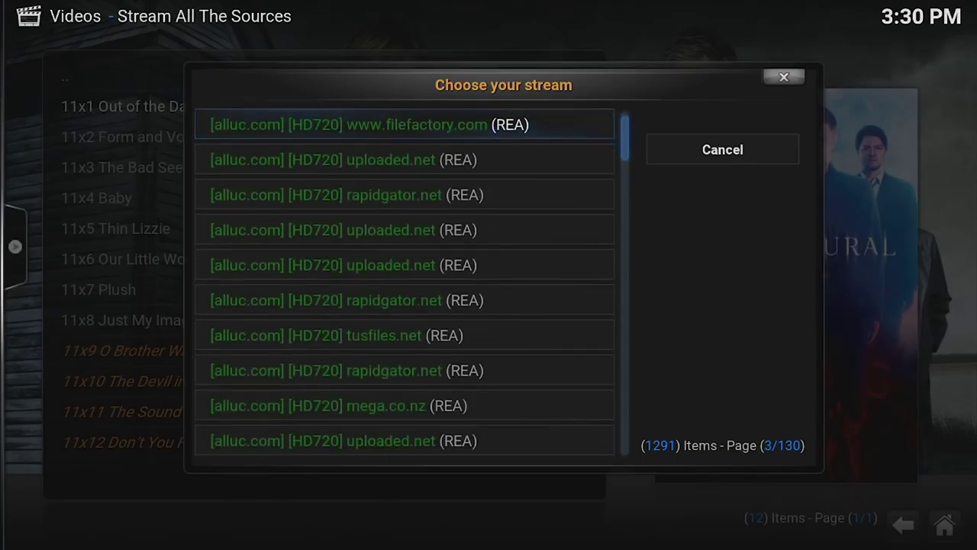
key("Page_Down")
key("Page_Up")
key("Page_Up")
key("Page_Up")
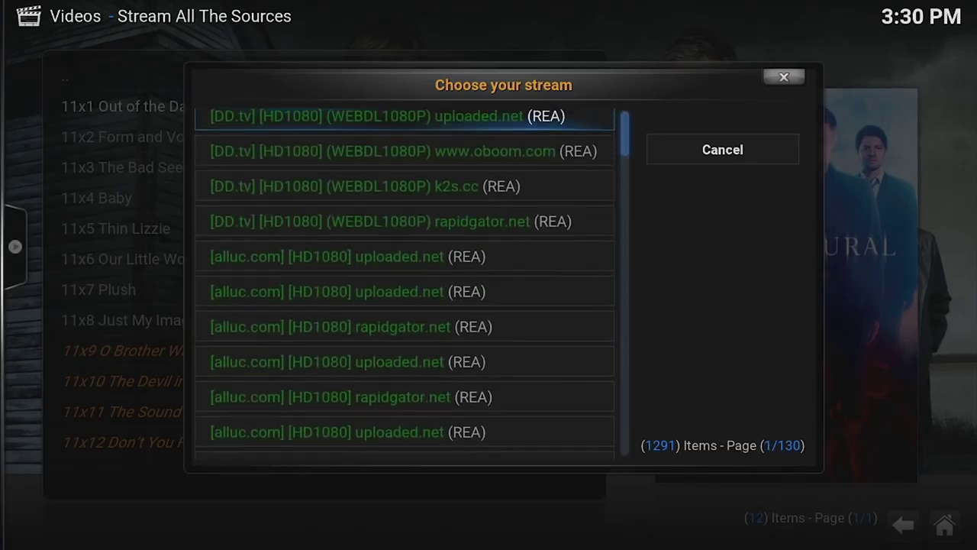
key("Page_Down")
key("Page_Down")
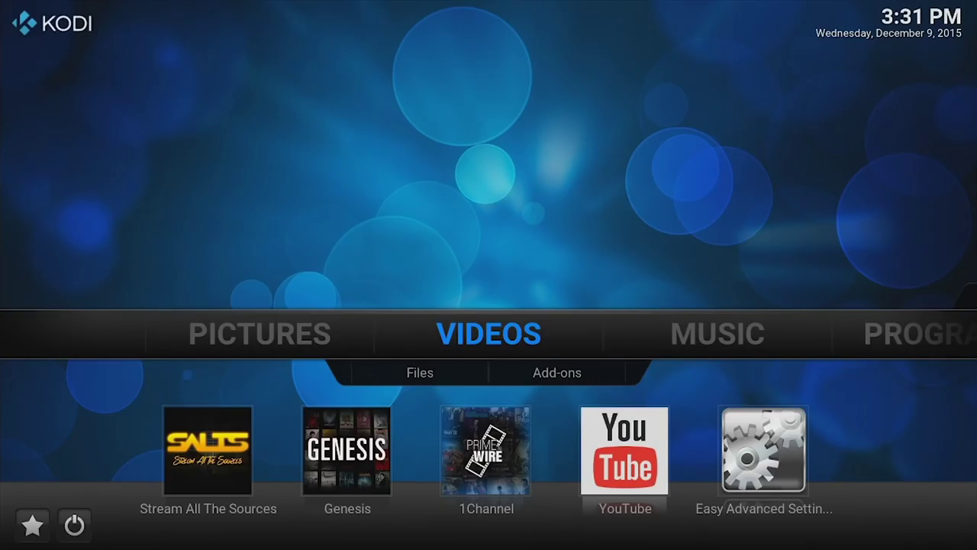